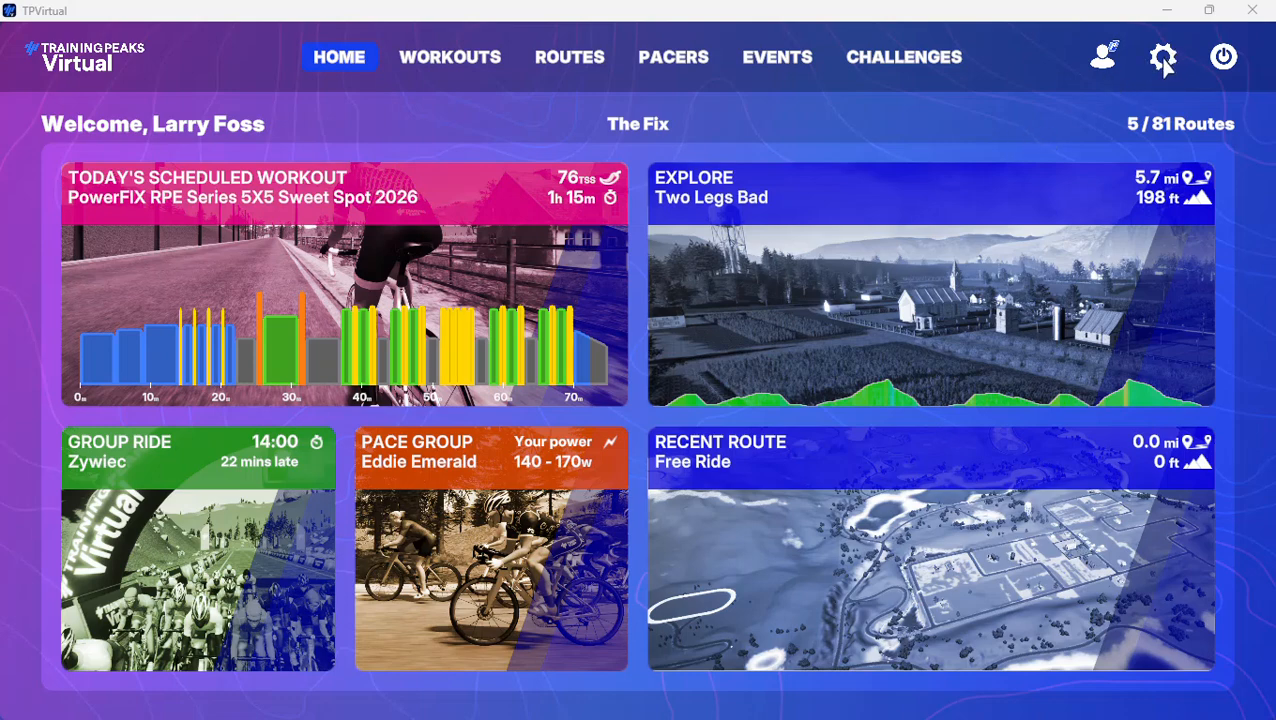
Open the settings and review the graphics settings and the audio volume settings
{"action": "left_click", "coordinate": [1163, 58]}
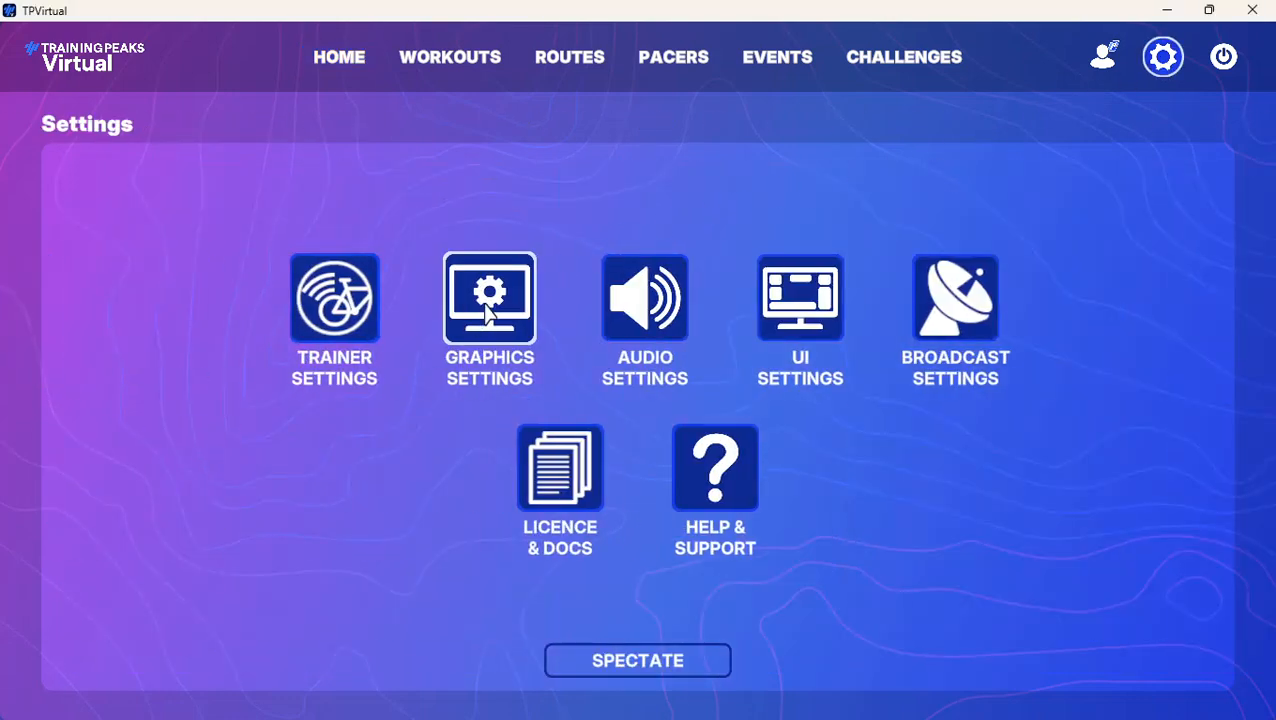
{"action": "left_click", "coordinate": [489, 316]}
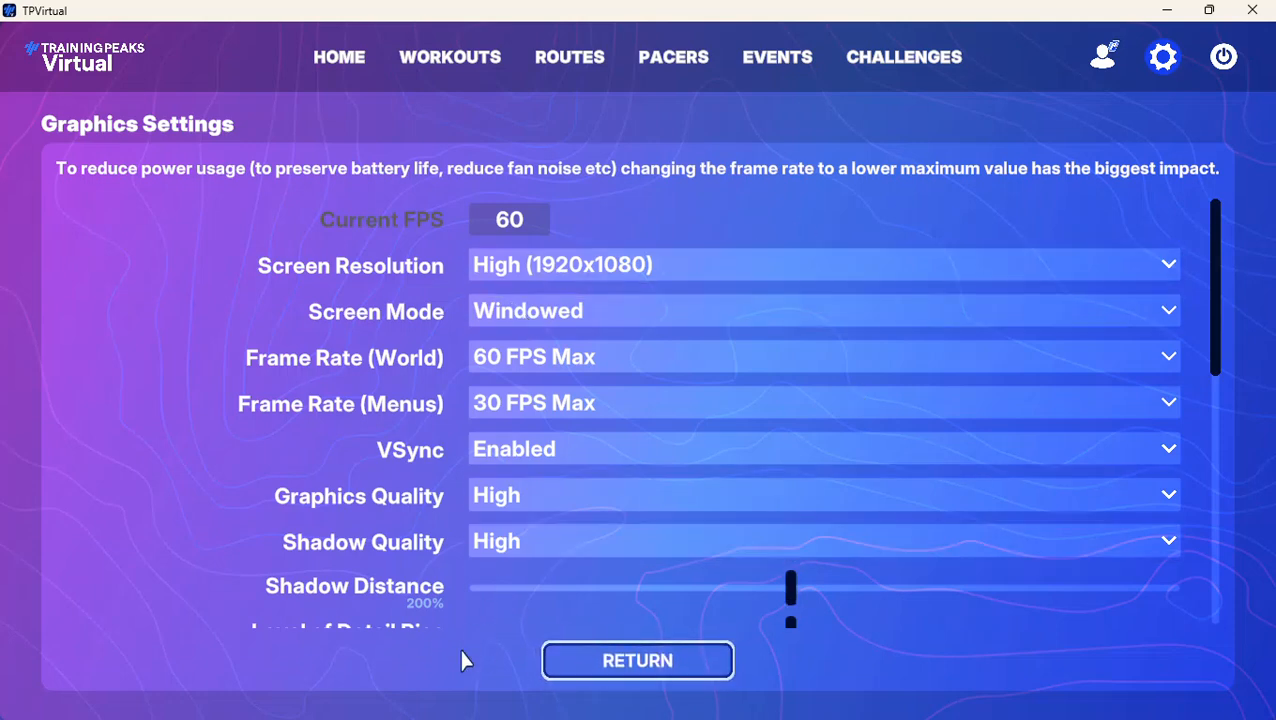
{"action": "left_click", "coordinate": [670, 665]}
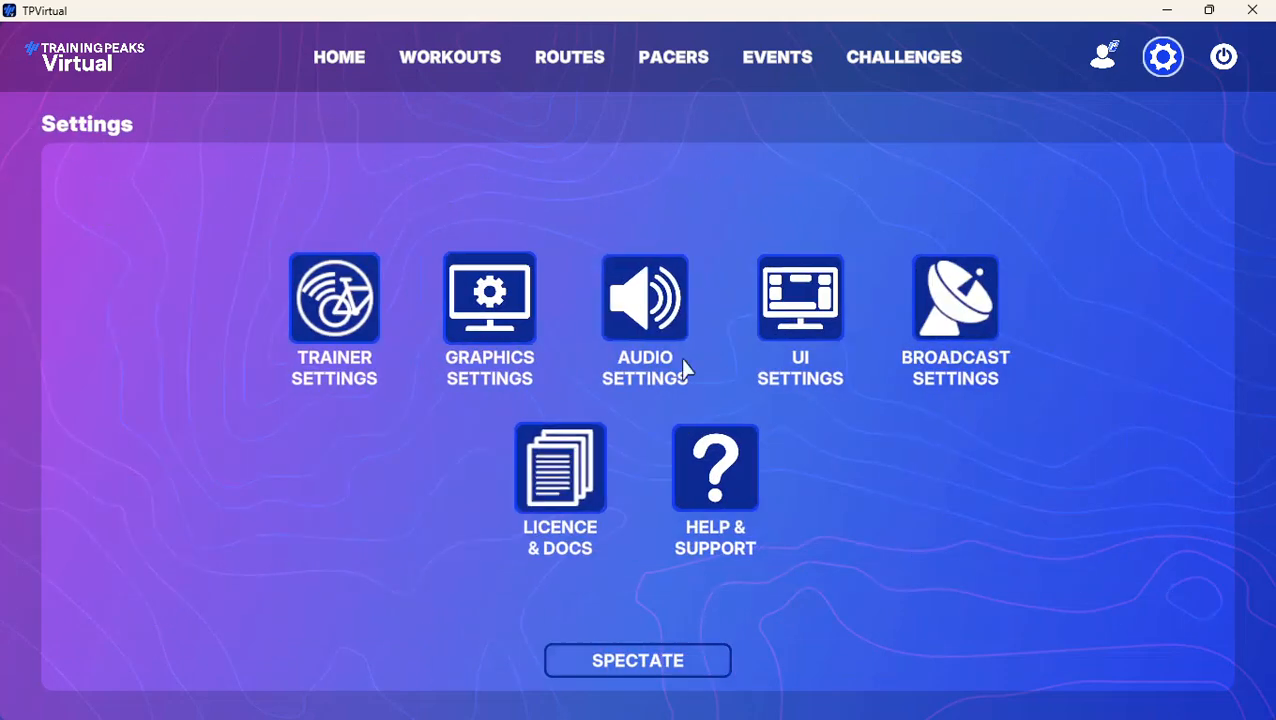
{"action": "left_click", "coordinate": [648, 303]}
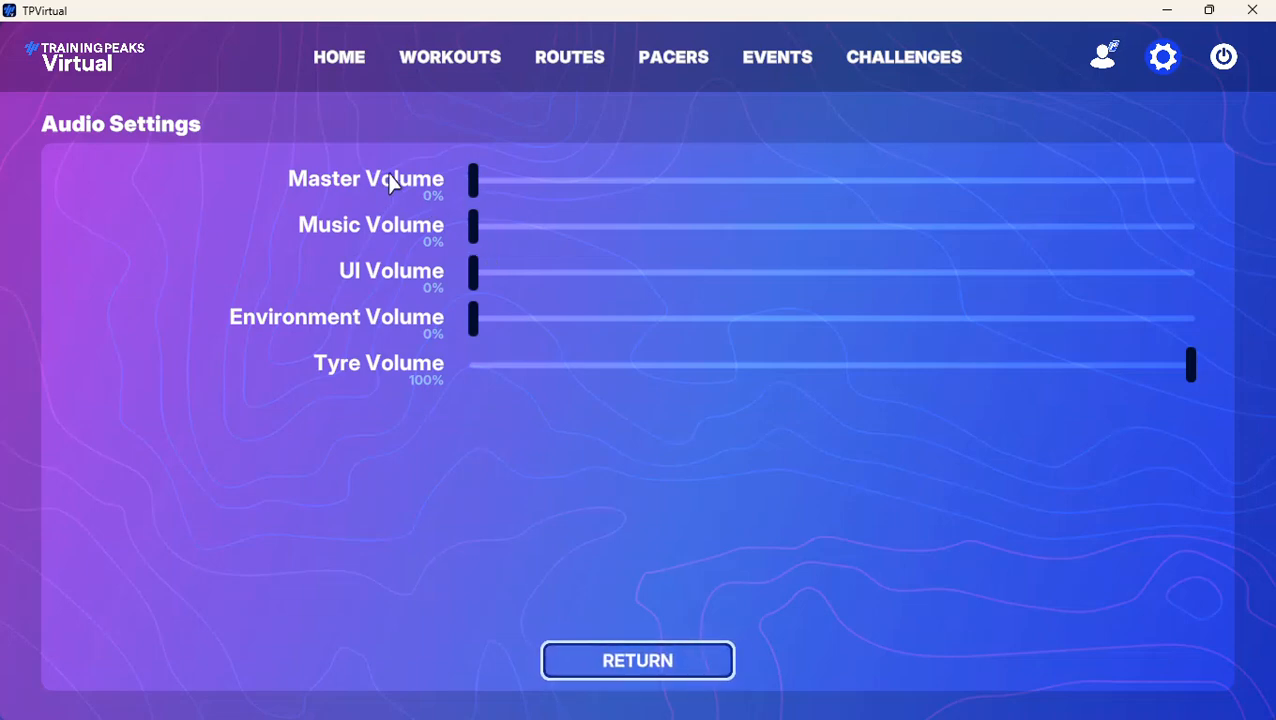
{"action": "left_click", "coordinate": [652, 666]}
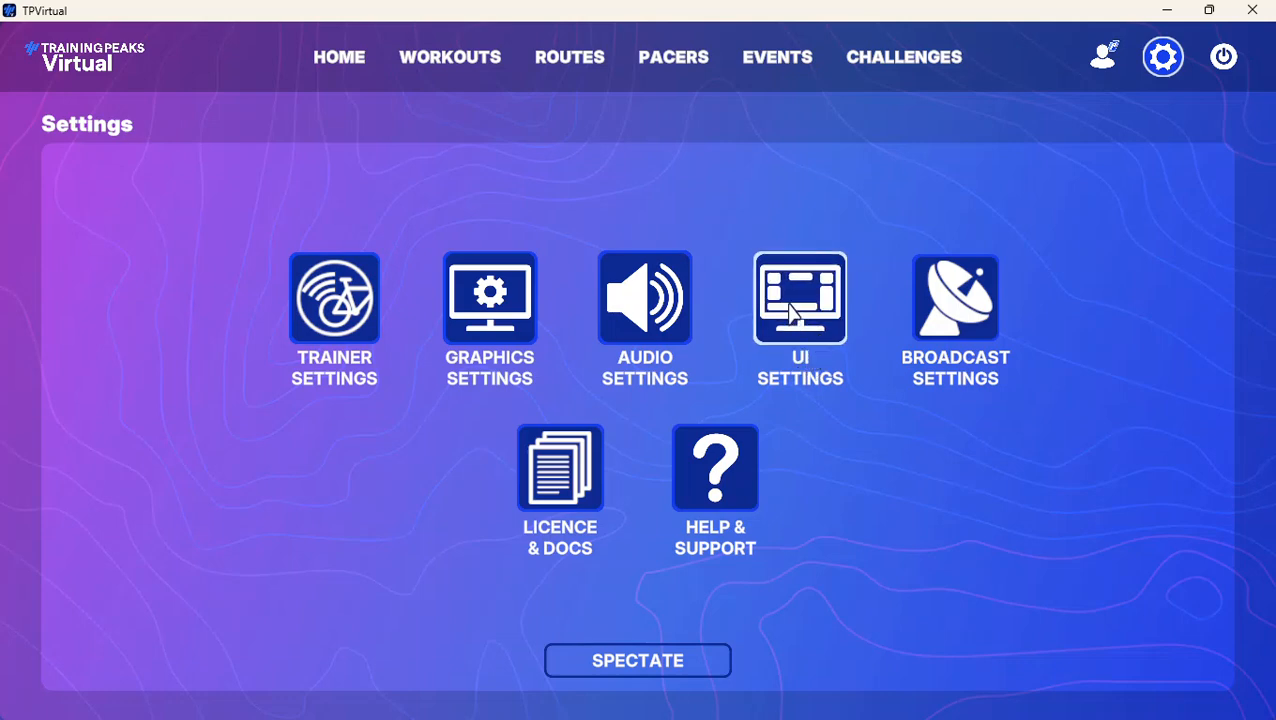
Open the general UI settings and examine the display options, including the UI scale
{"action": "left_click", "coordinate": [791, 313]}
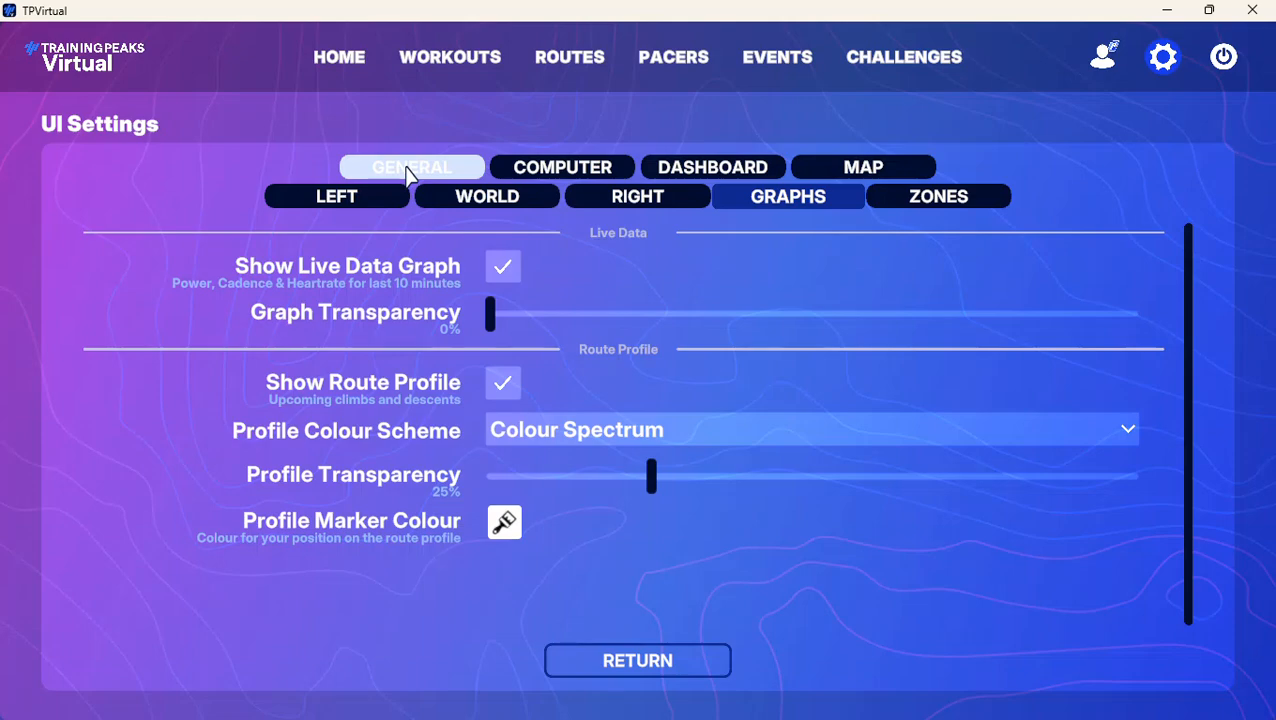
{"action": "left_click", "coordinate": [411, 177]}
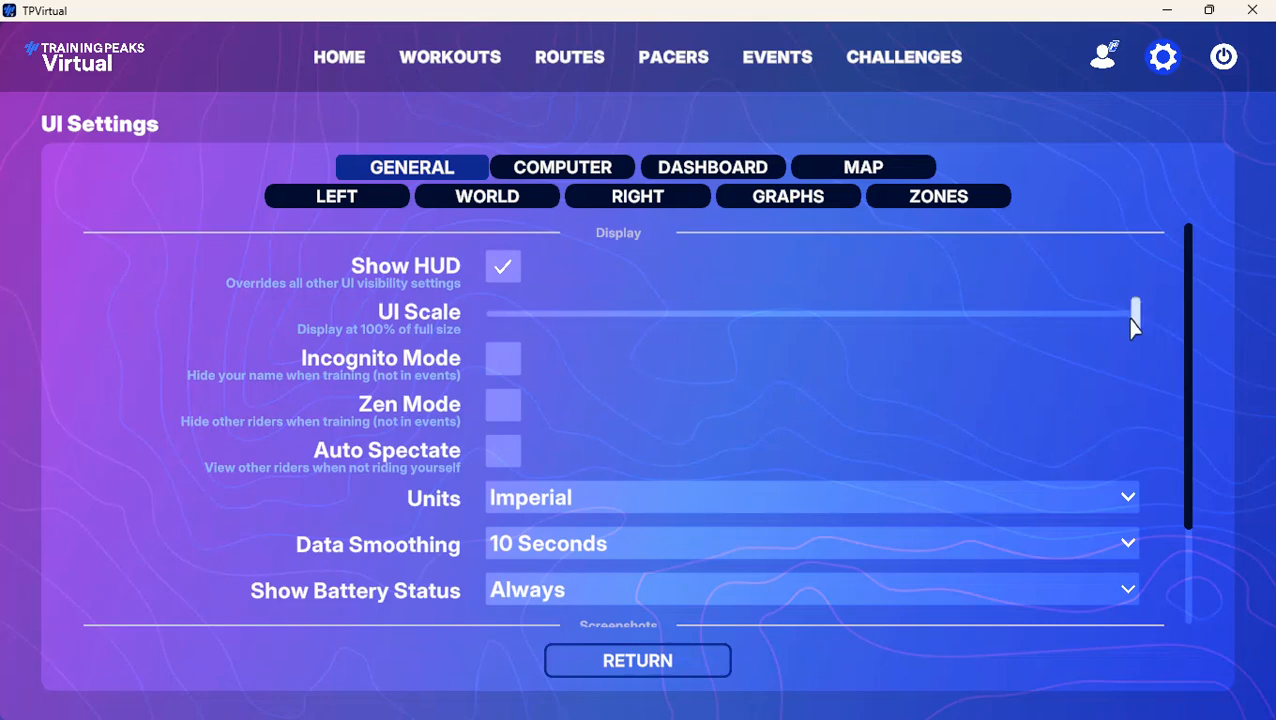
{"action": "left_click_drag", "start_coordinate": [1135, 328], "coordinate": [1195, 317]}
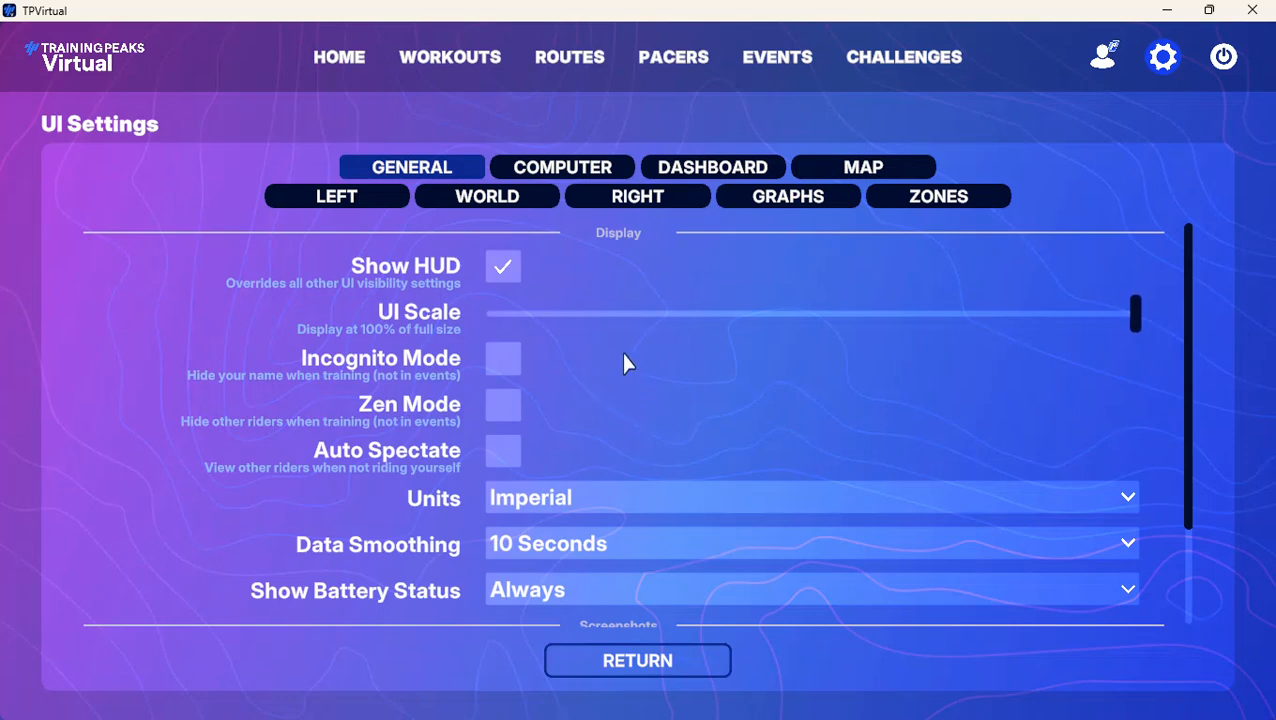
{"action": "scroll", "coordinate": [660, 468], "scroll_direction": "down", "scroll_amount": 1}
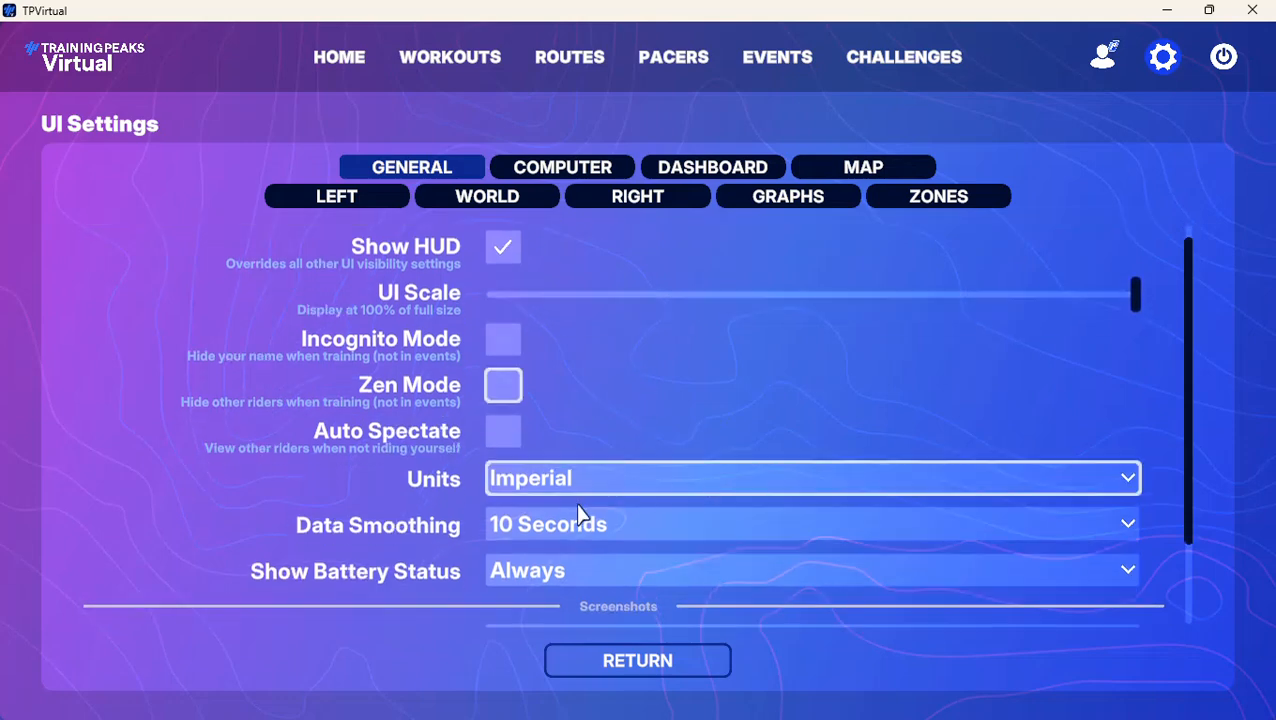
Try data smoothing at 5 Seconds, restore it to 10 Seconds, and leave the UI settings
{"action": "left_click", "coordinate": [1127, 525]}
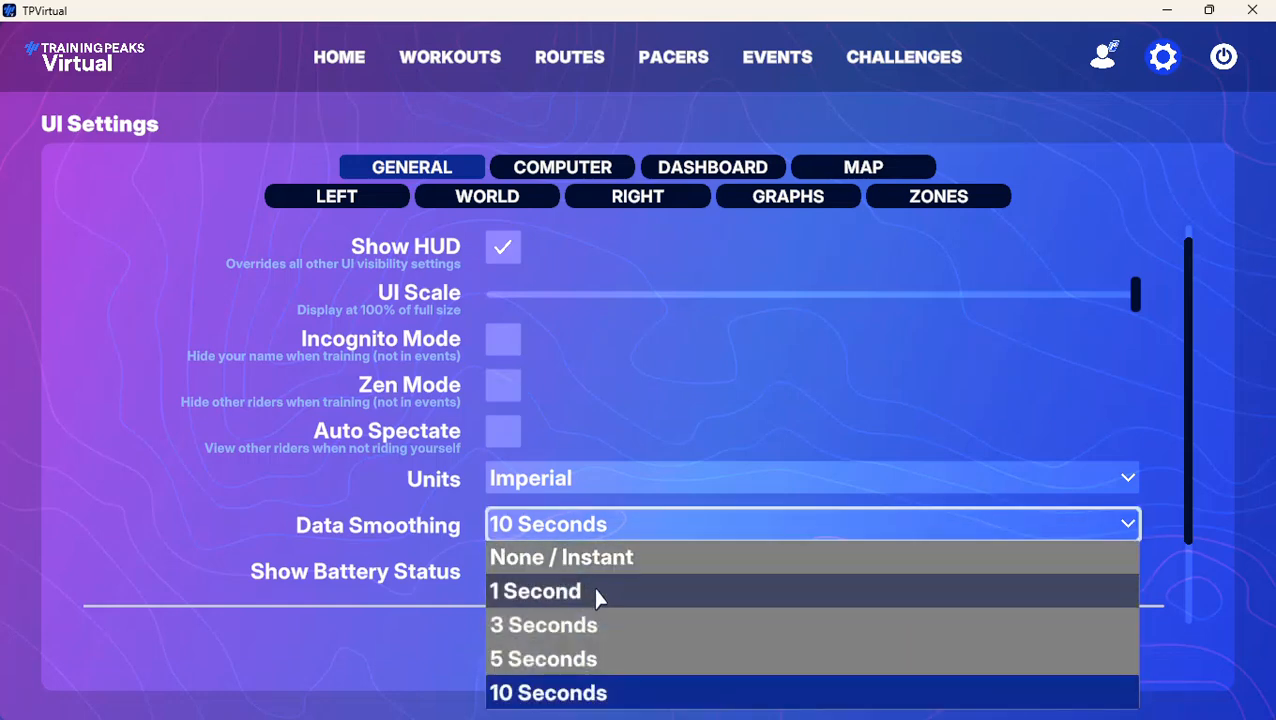
{"action": "left_click", "coordinate": [574, 660]}
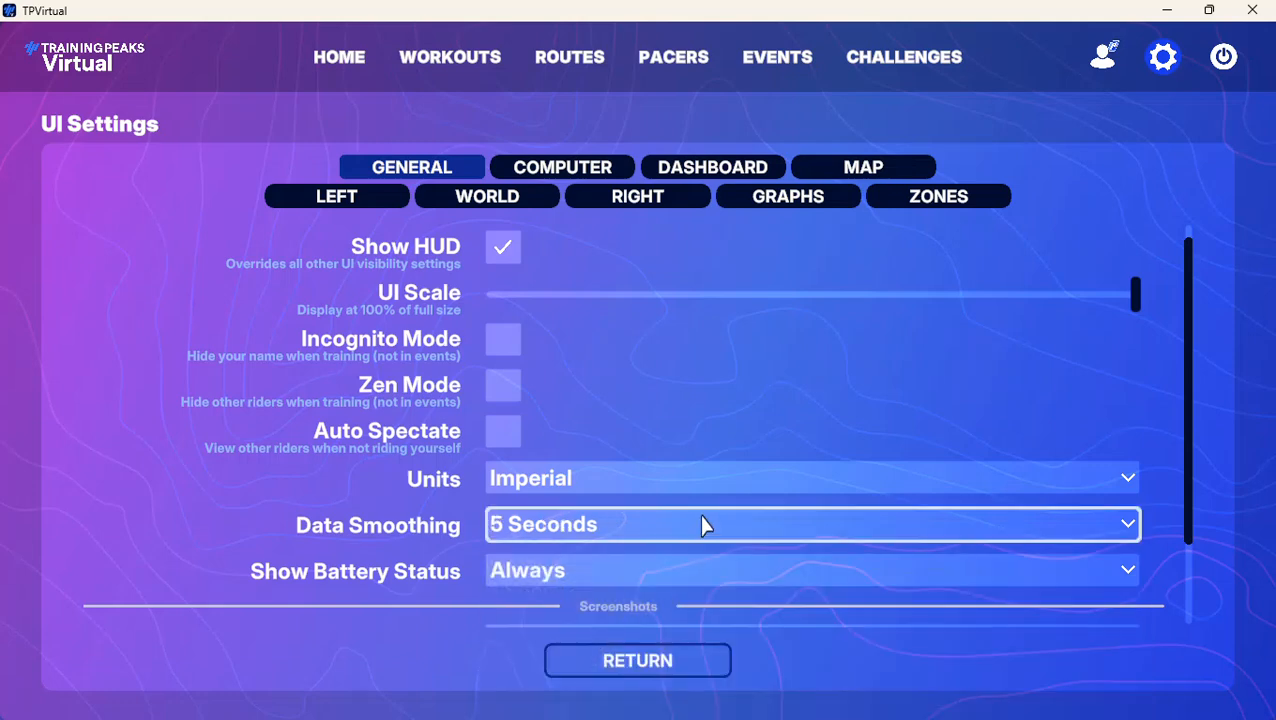
{"action": "left_click", "coordinate": [1115, 531]}
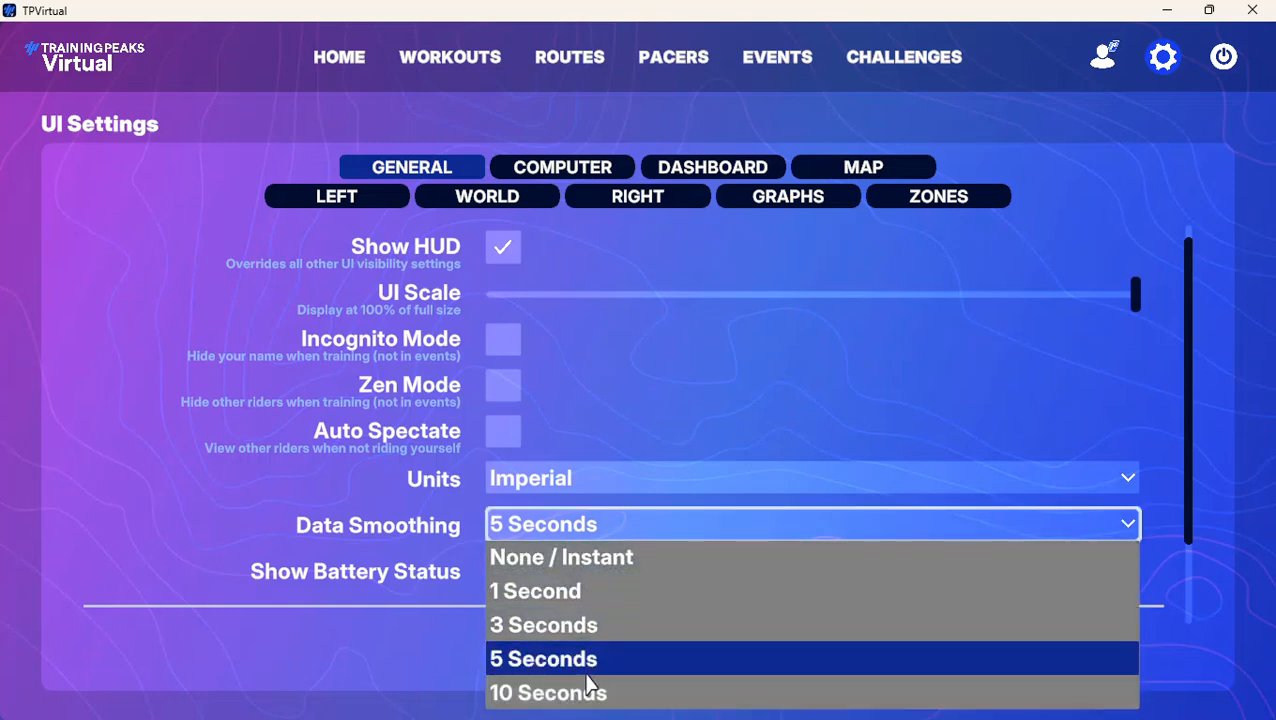
{"action": "left_click", "coordinate": [586, 693]}
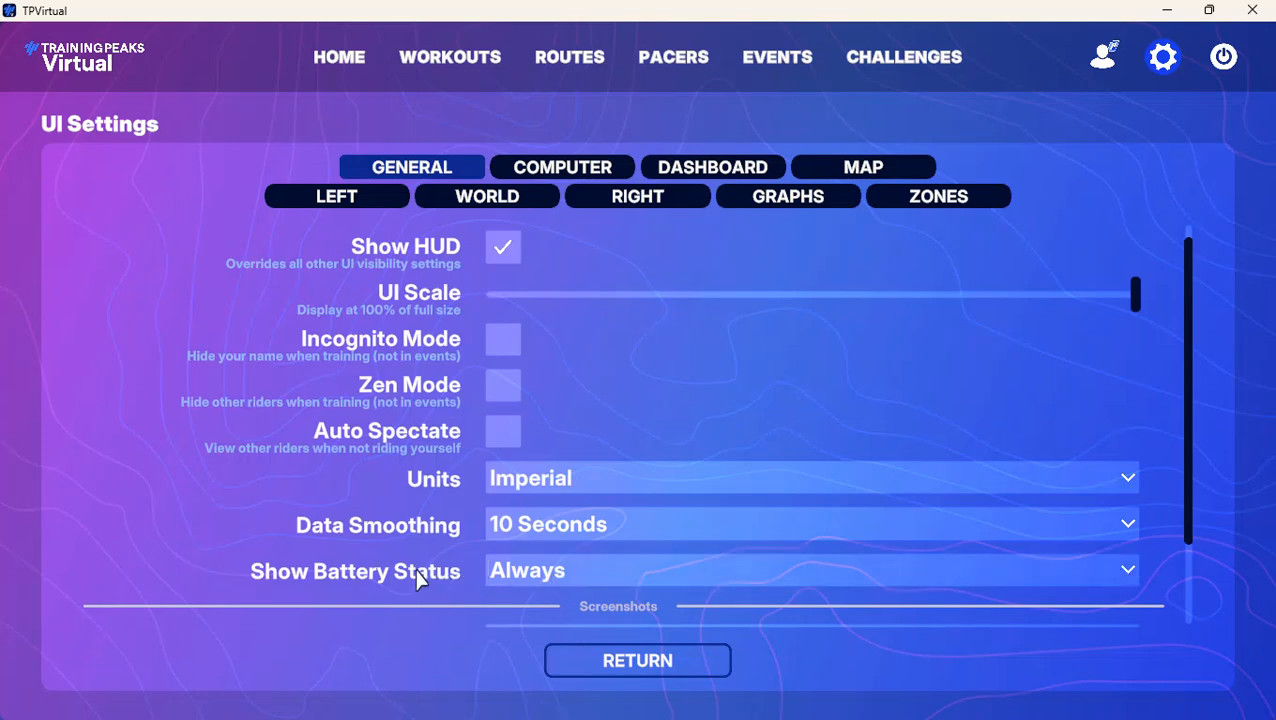
{"action": "left_click", "coordinate": [625, 665]}
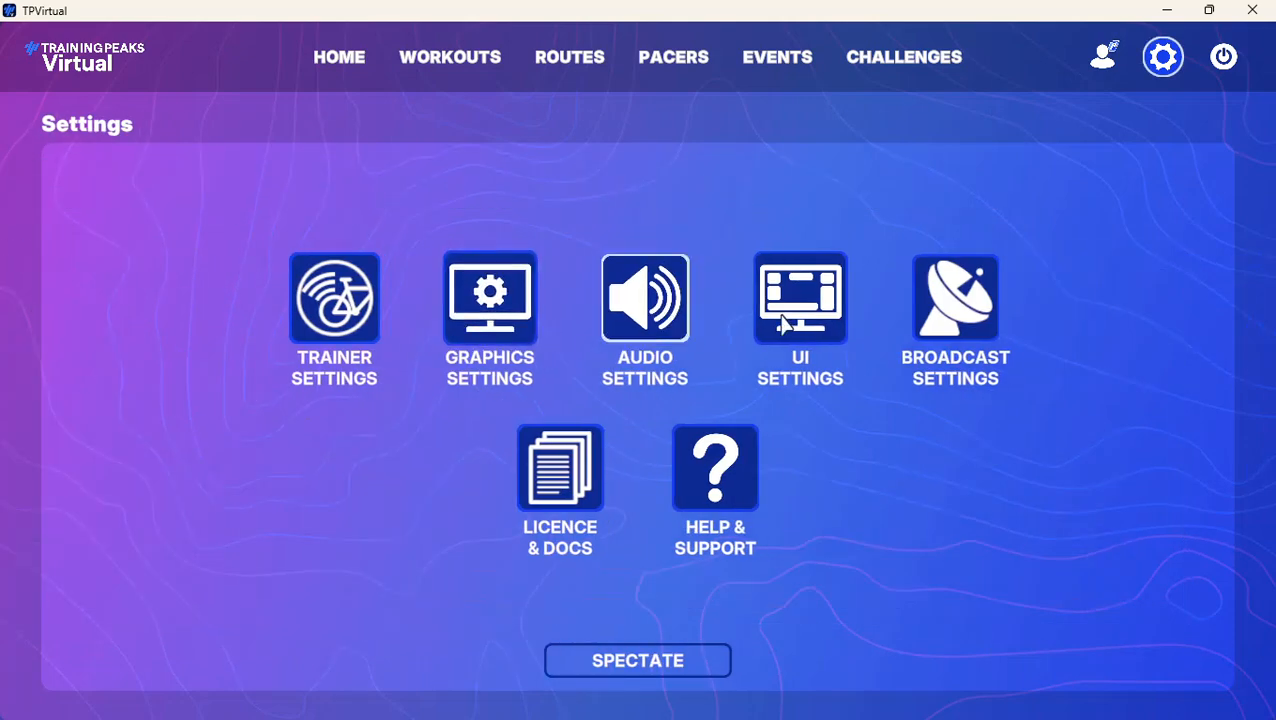
In the UI settings for the computer, set the Middle 1 display to Power Current
{"action": "left_click", "coordinate": [800, 297]}
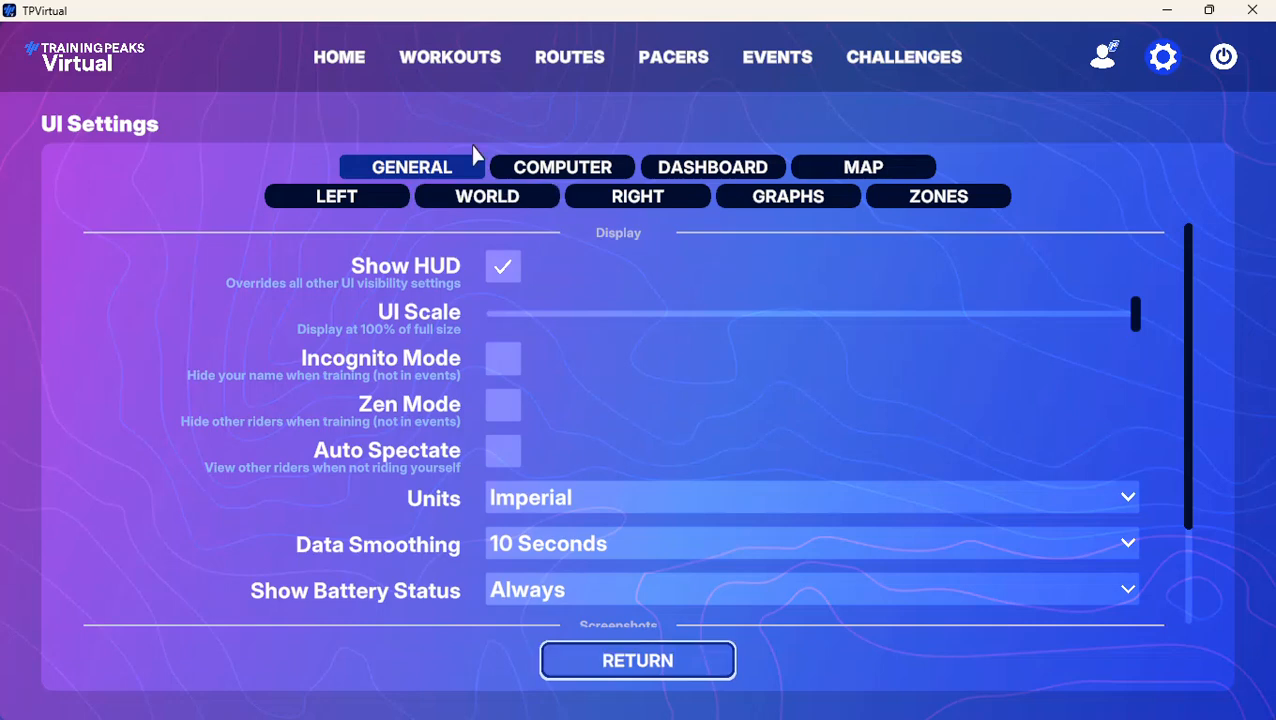
{"action": "left_click", "coordinate": [563, 167]}
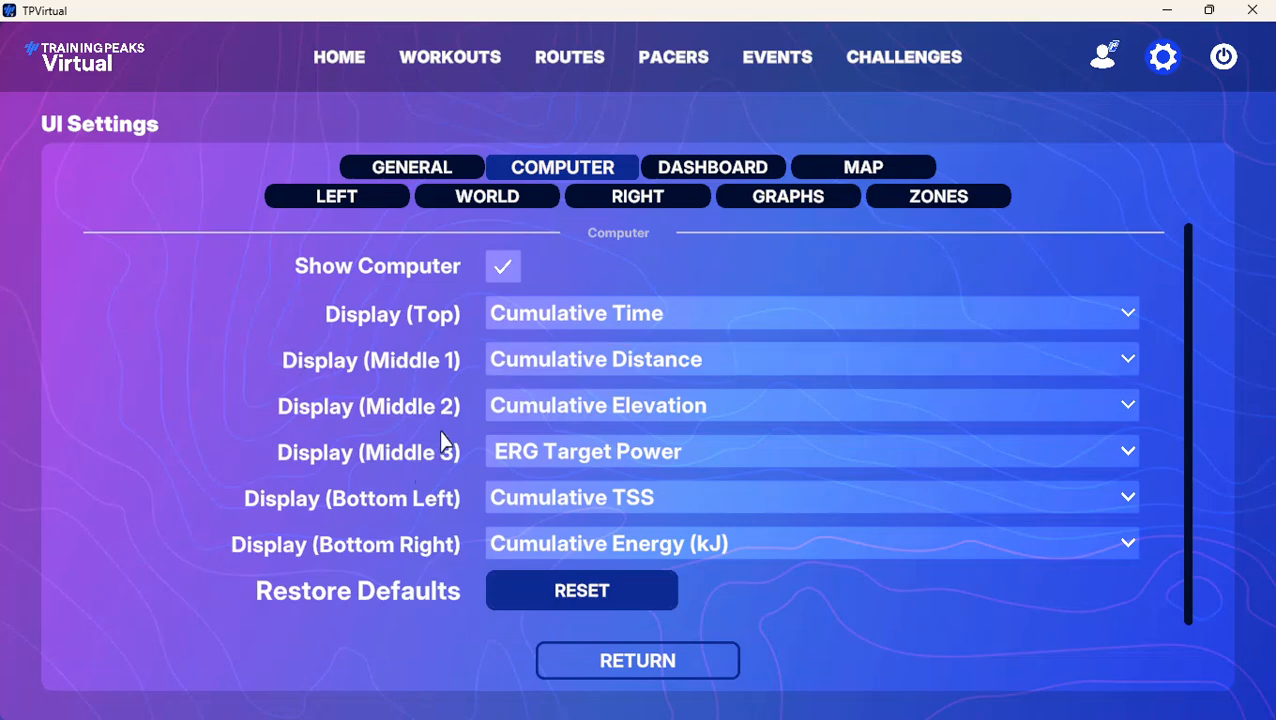
{"action": "left_click", "coordinate": [605, 357]}
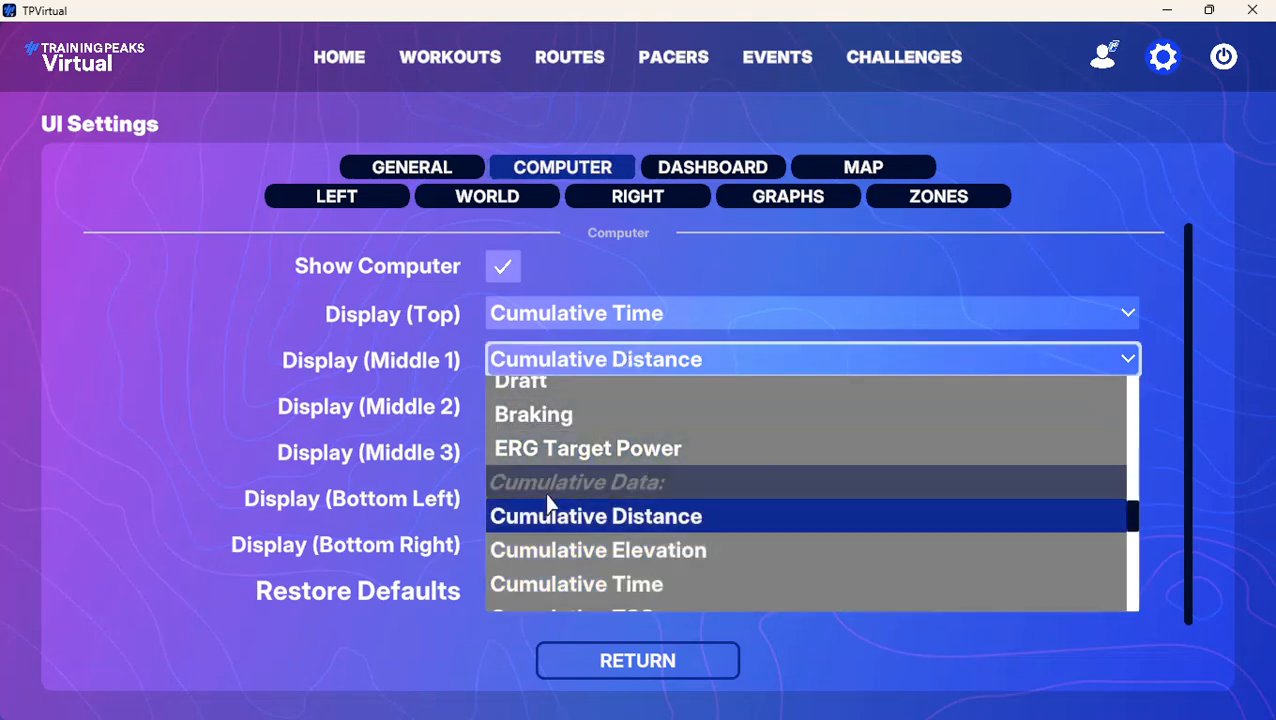
{"action": "scroll", "coordinate": [559, 471], "scroll_direction": "up", "scroll_amount": 1}
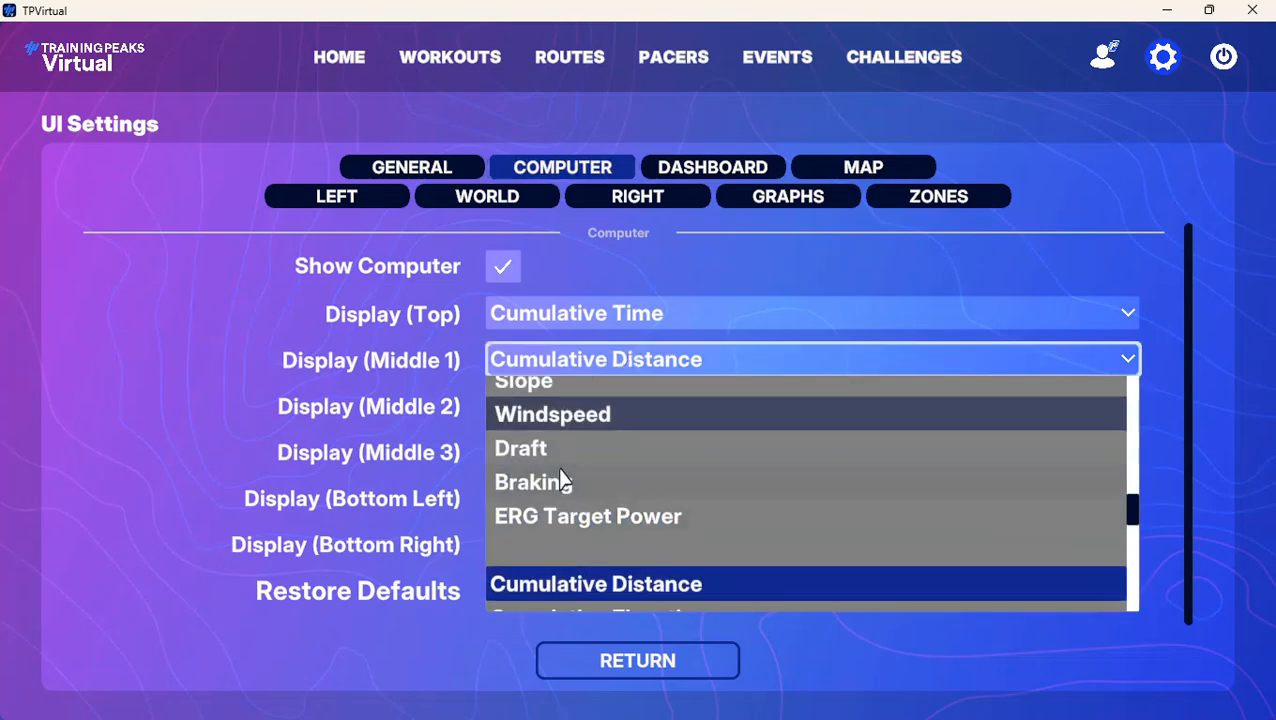
{"action": "scroll", "coordinate": [563, 480], "scroll_direction": "up", "scroll_amount": 5}
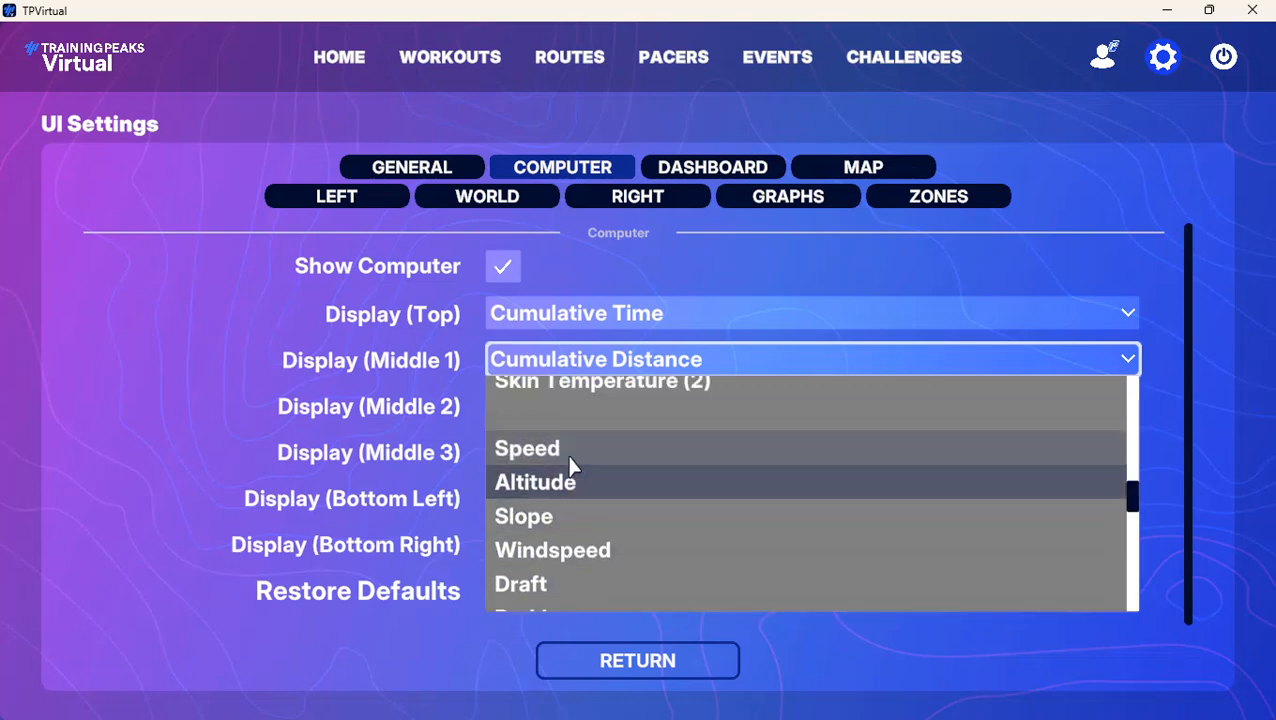
{"action": "scroll", "coordinate": [567, 453], "scroll_direction": "up", "scroll_amount": 8}
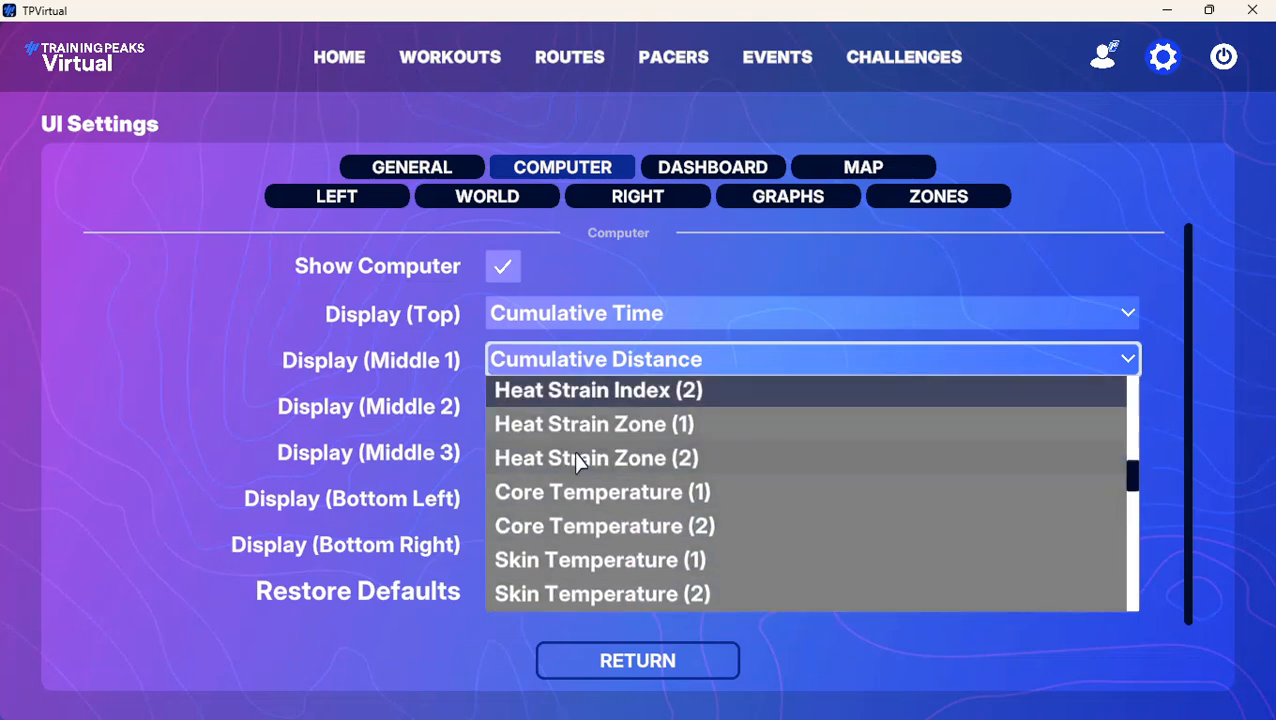
{"action": "scroll", "coordinate": [578, 459], "scroll_direction": "up", "scroll_amount": 7}
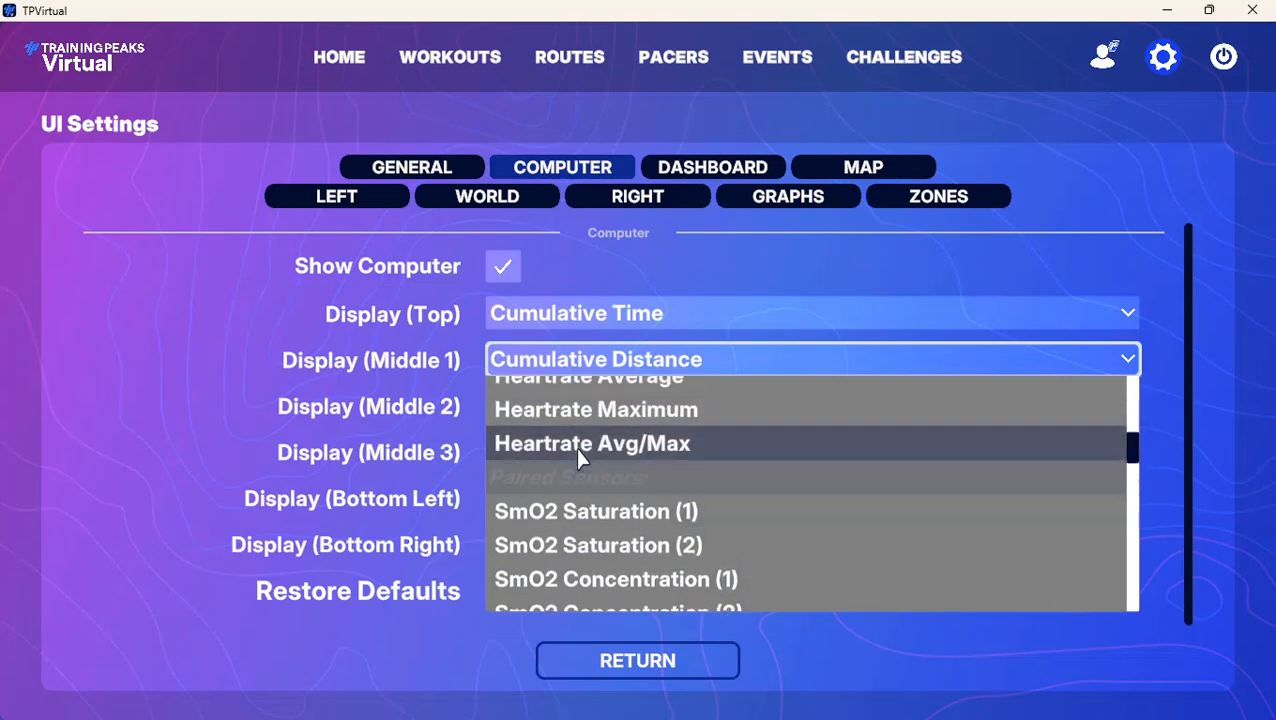
{"action": "scroll", "coordinate": [581, 459], "scroll_direction": "up", "scroll_amount": 7}
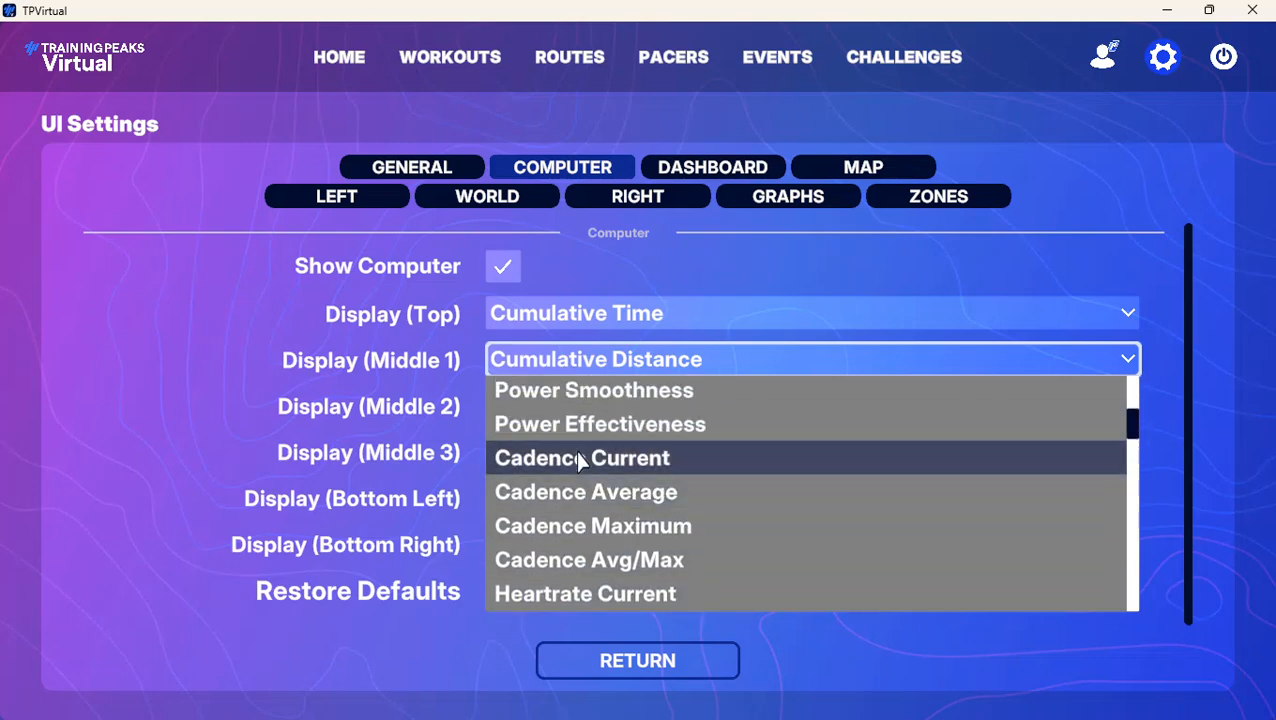
{"action": "scroll", "coordinate": [582, 463], "scroll_direction": "up", "scroll_amount": 5}
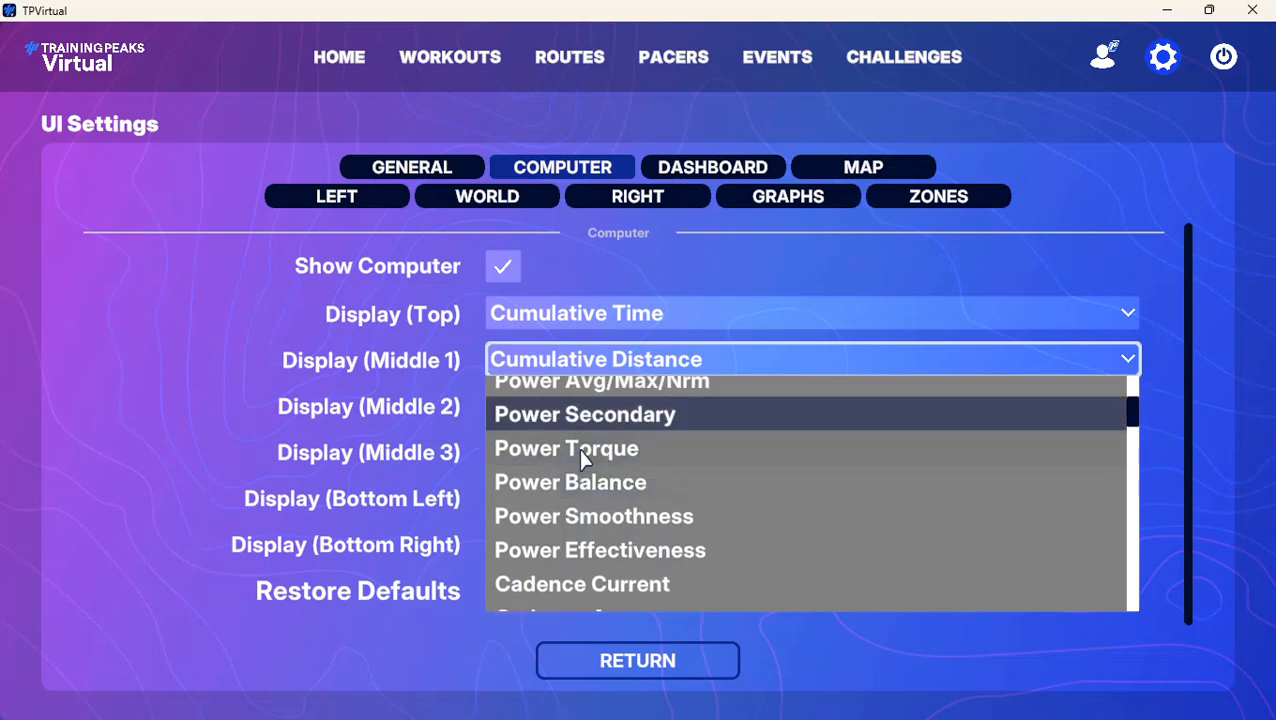
{"action": "scroll", "coordinate": [585, 460], "scroll_direction": "up", "scroll_amount": 3}
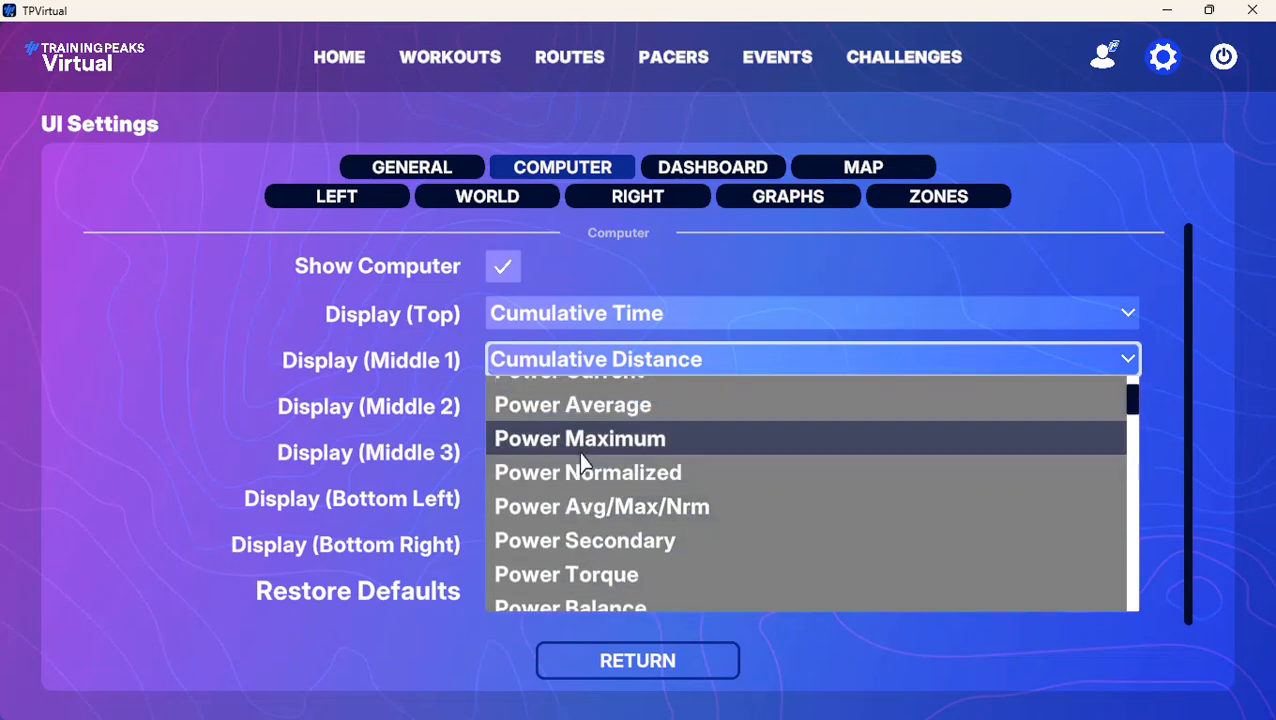
{"action": "left_click", "coordinate": [578, 390]}
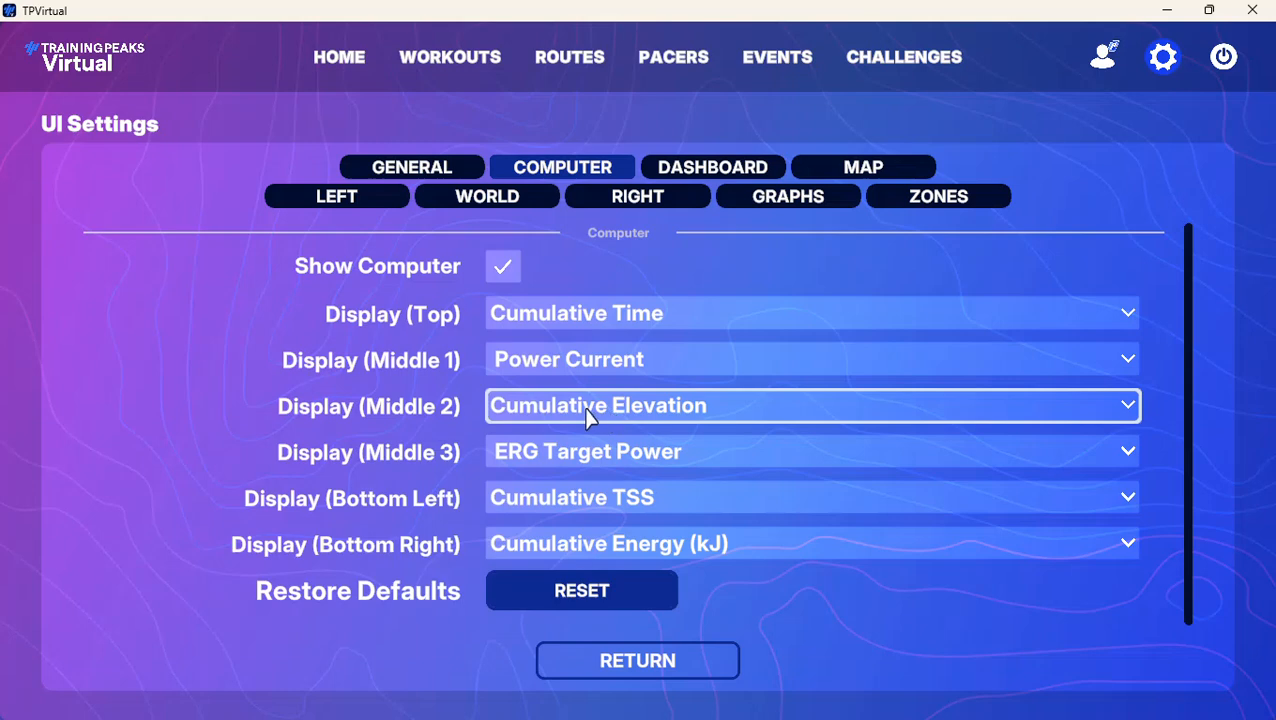
Set the computer's Middle 2 display to Heartrate Current
{"action": "left_click", "coordinate": [592, 412]}
{"action": "scroll", "coordinate": [597, 550], "scroll_direction": "down", "scroll_amount": 1}
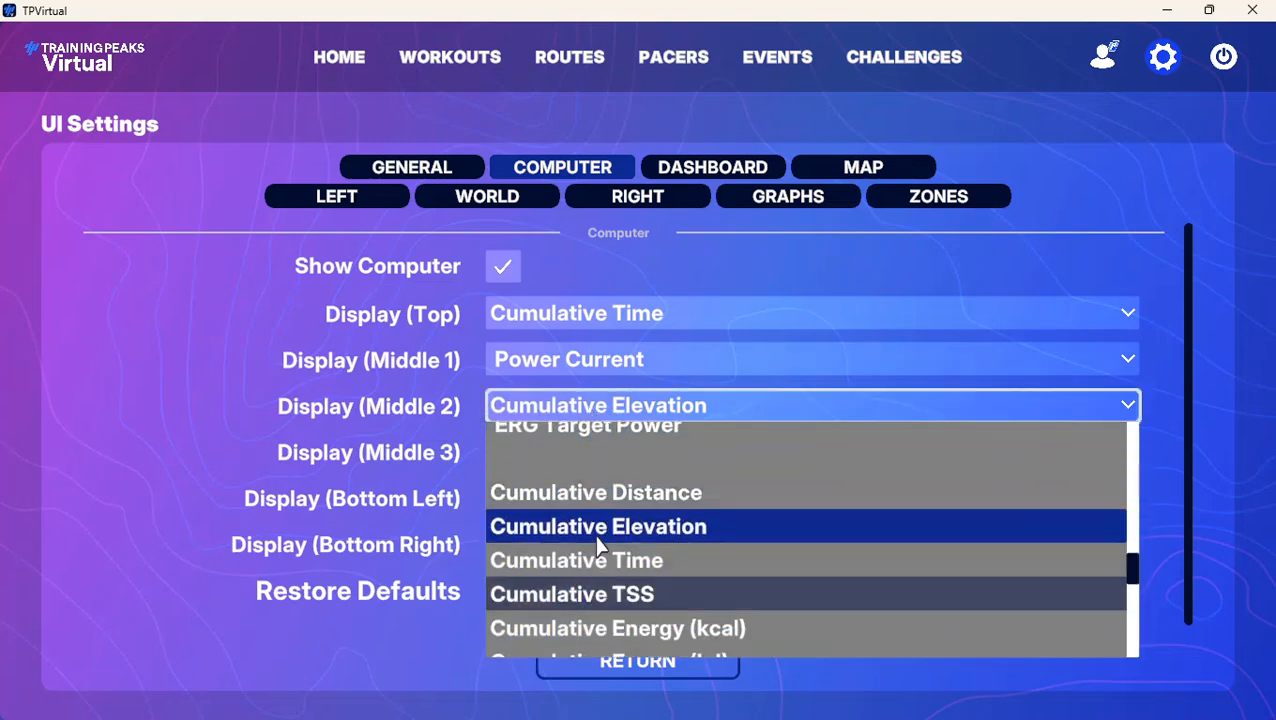
{"action": "scroll", "coordinate": [592, 540], "scroll_direction": "up", "scroll_amount": 3}
{"action": "scroll", "coordinate": [599, 538], "scroll_direction": "up", "scroll_amount": 10}
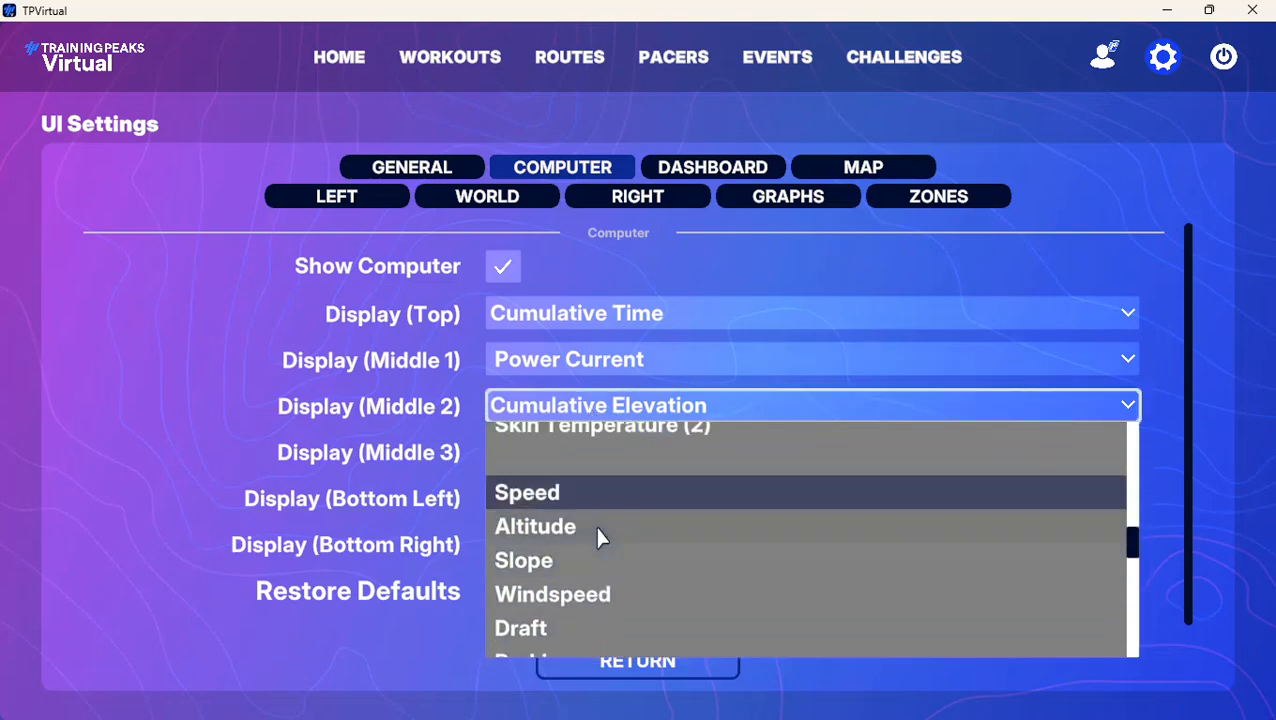
{"action": "scroll", "coordinate": [598, 532], "scroll_direction": "up", "scroll_amount": 5}
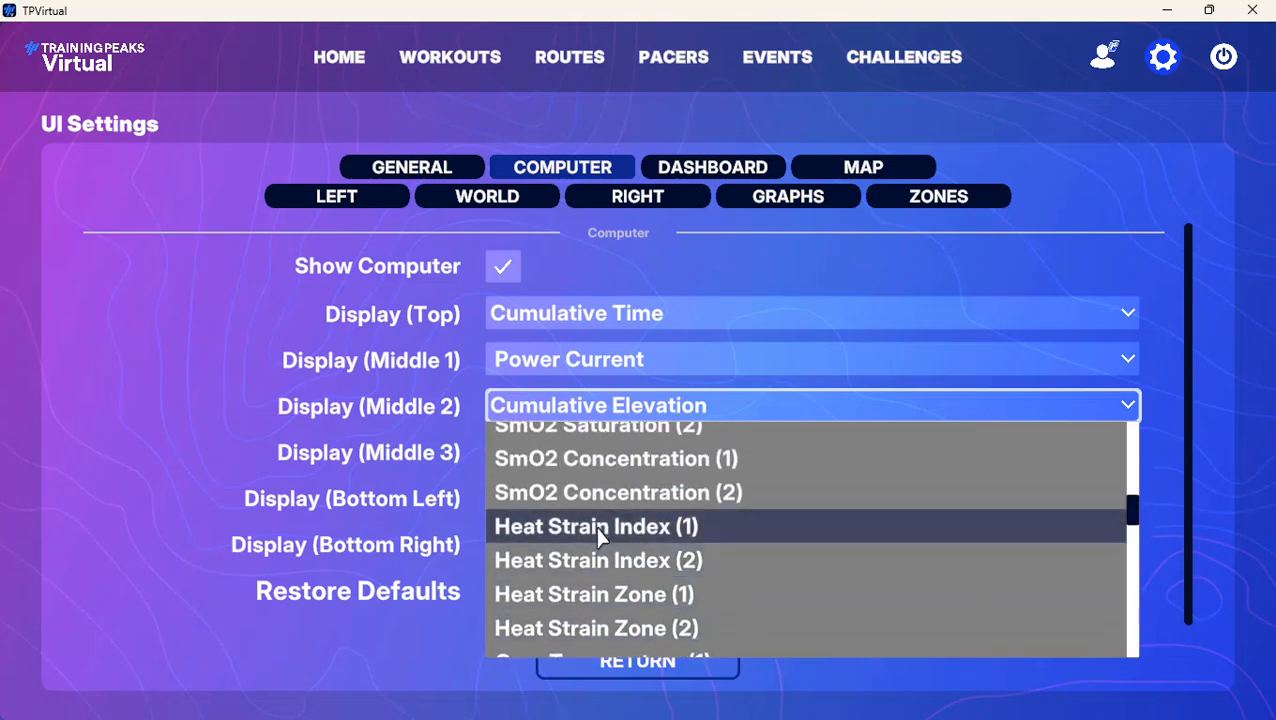
{"action": "scroll", "coordinate": [598, 537], "scroll_direction": "up", "scroll_amount": 6}
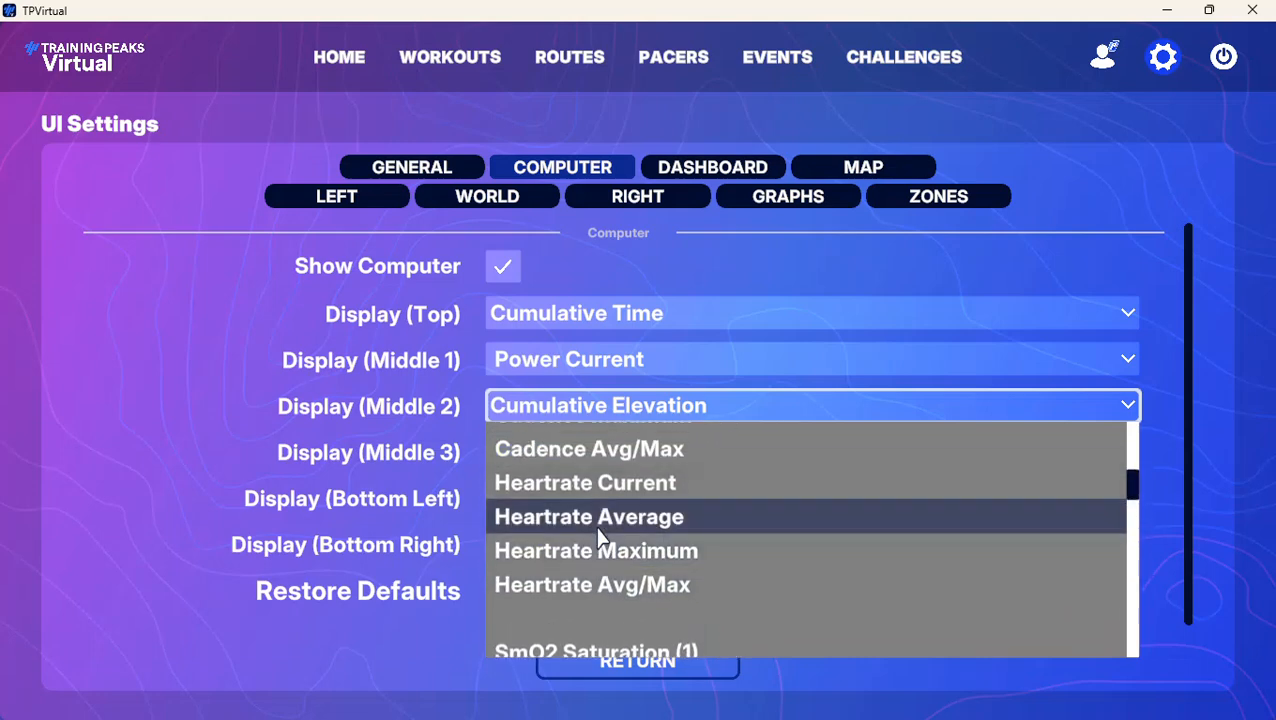
{"action": "scroll", "coordinate": [600, 538], "scroll_direction": "up", "scroll_amount": 1}
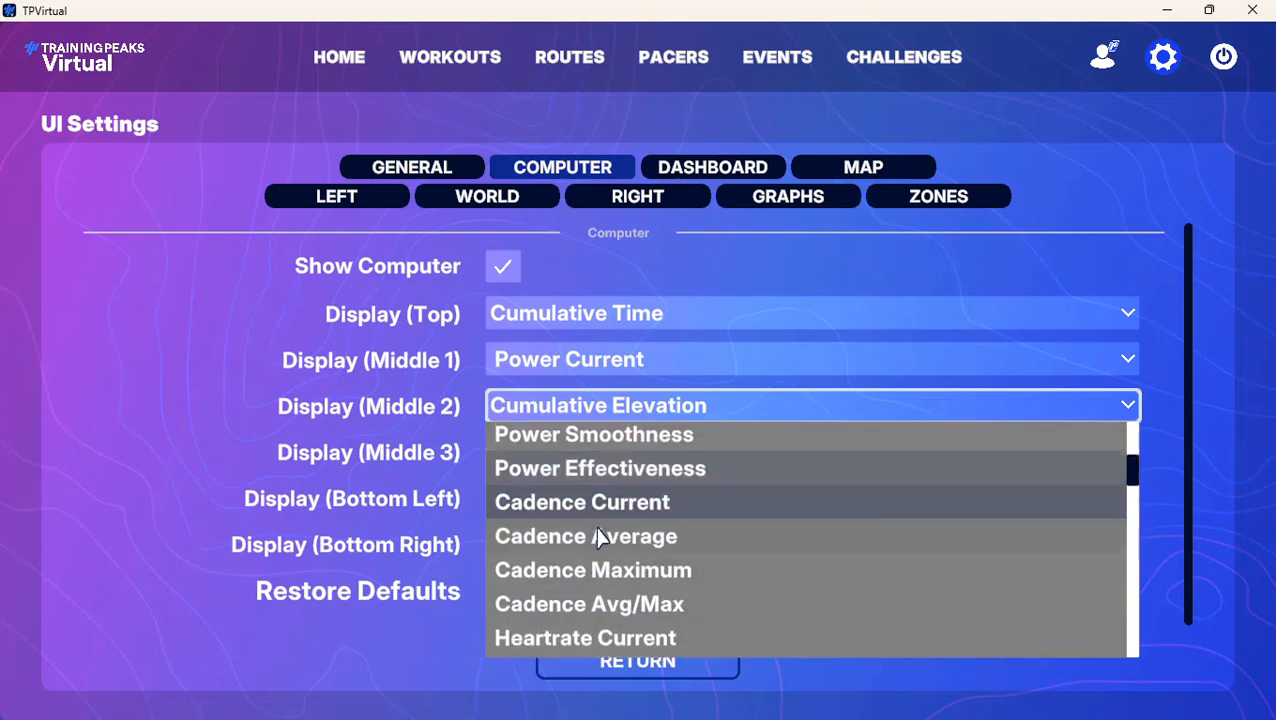
{"action": "scroll", "coordinate": [600, 538], "scroll_direction": "down", "scroll_amount": 2}
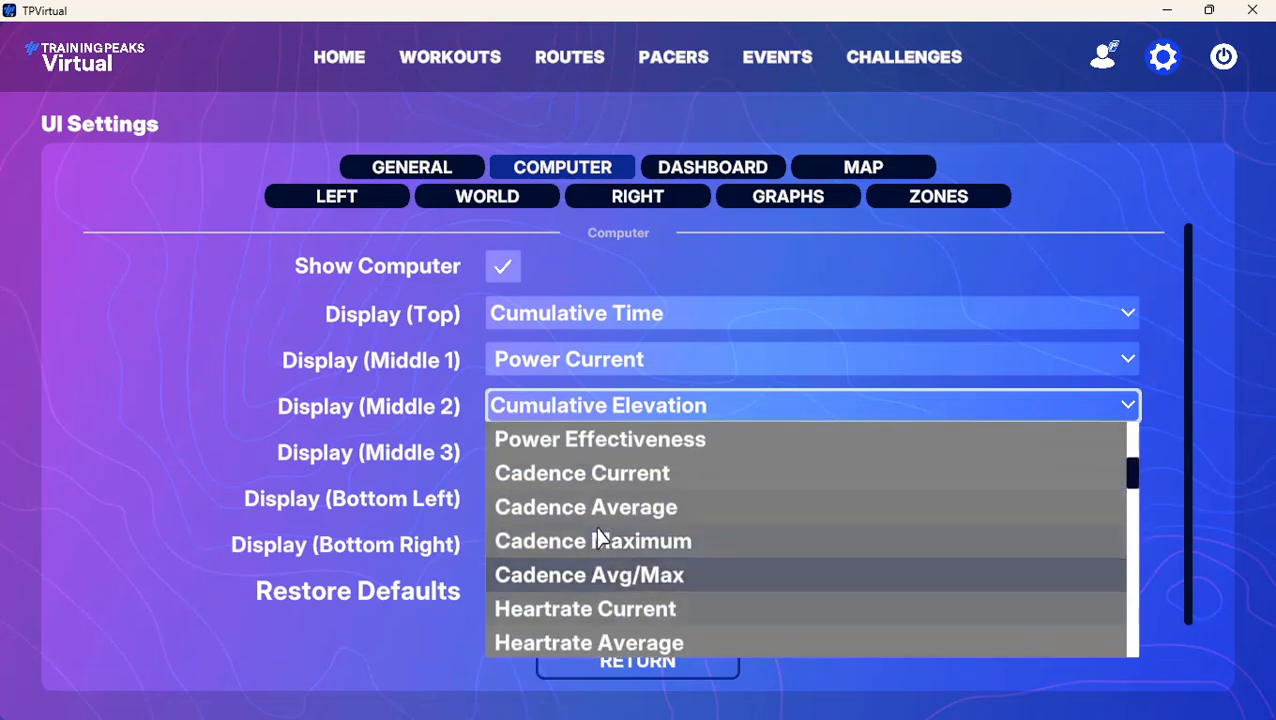
{"action": "left_click", "coordinate": [606, 598]}
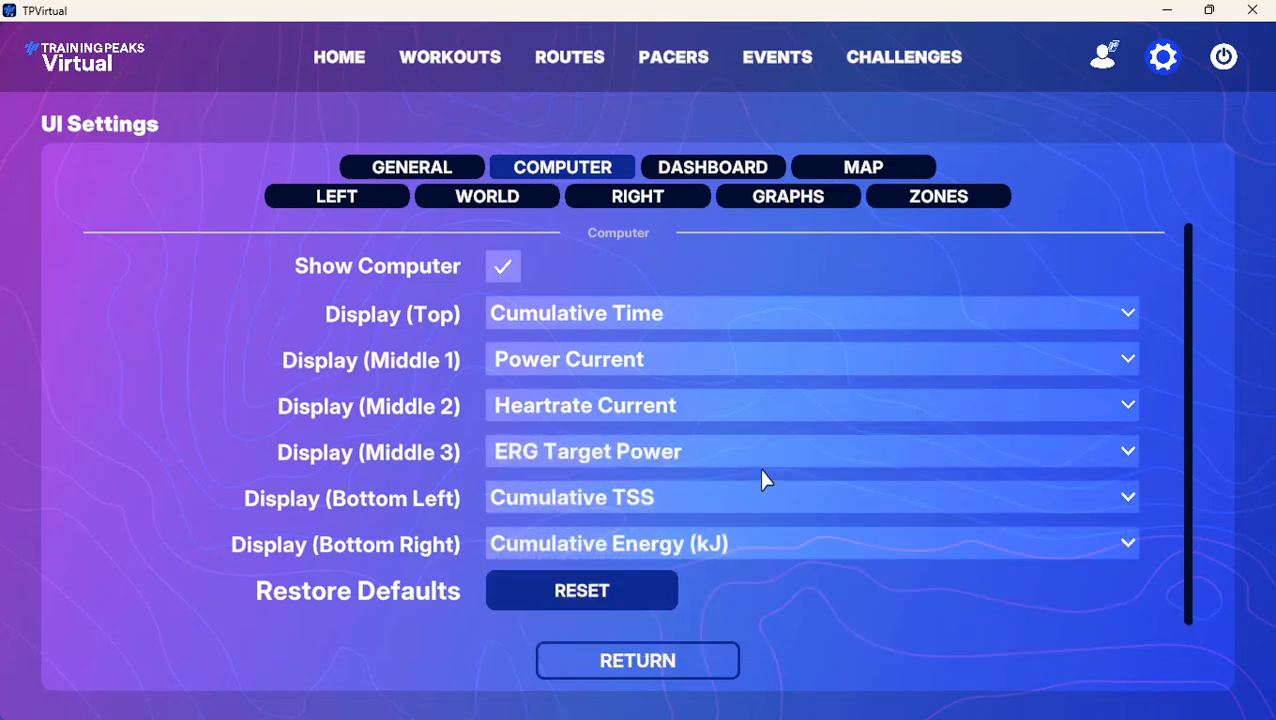
Set the computer's Middle 3 display to Blank
{"action": "left_click", "coordinate": [1132, 453]}
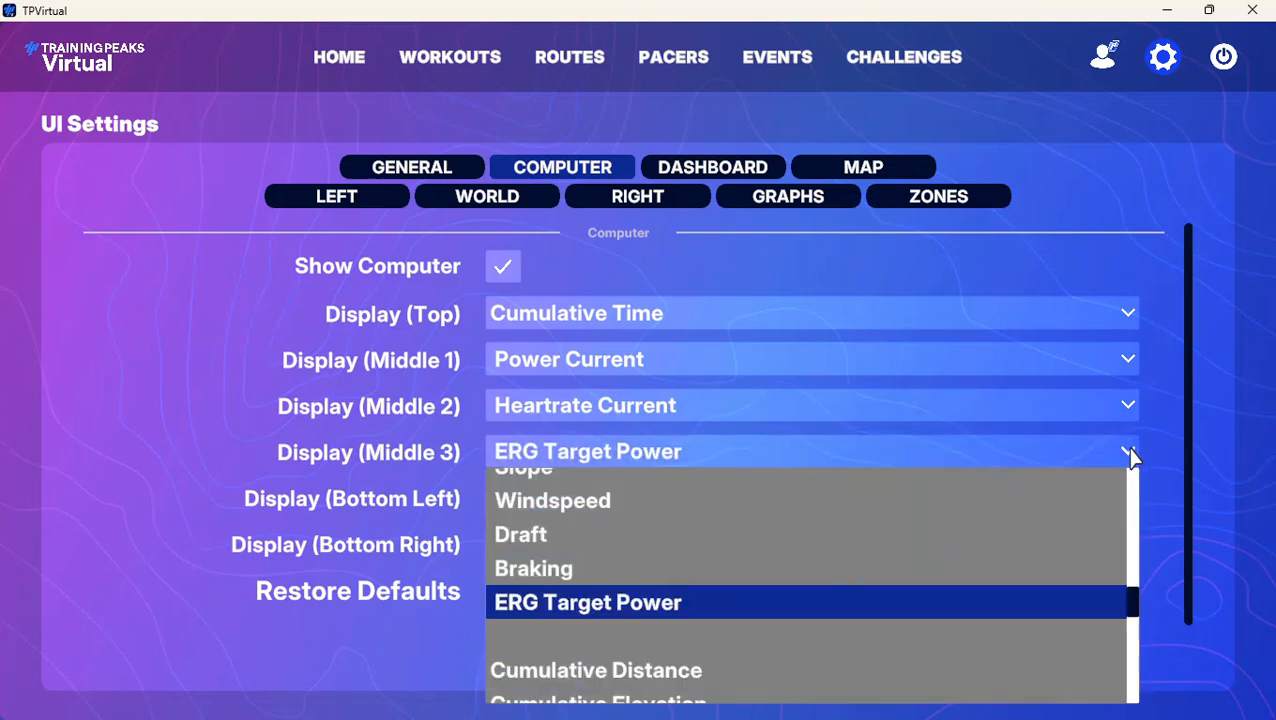
{"action": "scroll", "coordinate": [673, 537], "scroll_direction": "down", "scroll_amount": 1}
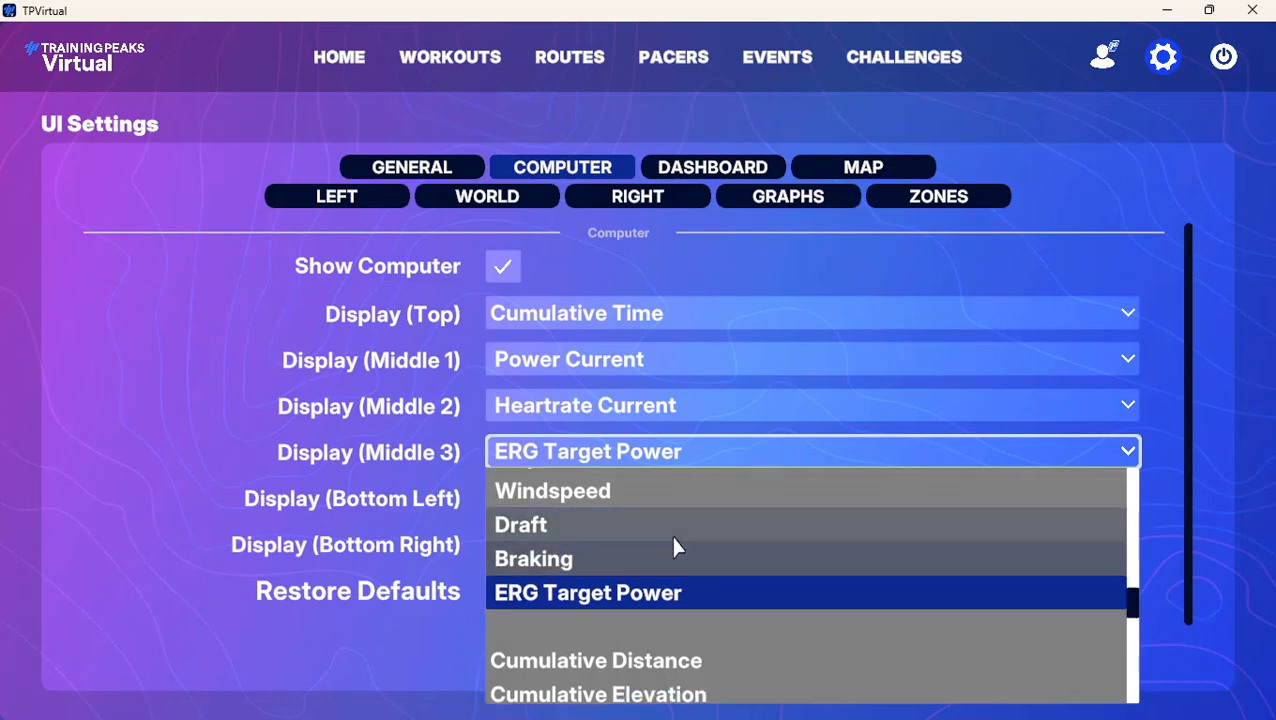
{"action": "scroll", "coordinate": [673, 537], "scroll_direction": "down", "scroll_amount": 6}
{"action": "scroll", "coordinate": [678, 540], "scroll_direction": "up", "scroll_amount": 7}
{"action": "scroll", "coordinate": [678, 539], "scroll_direction": "up", "scroll_amount": 5}
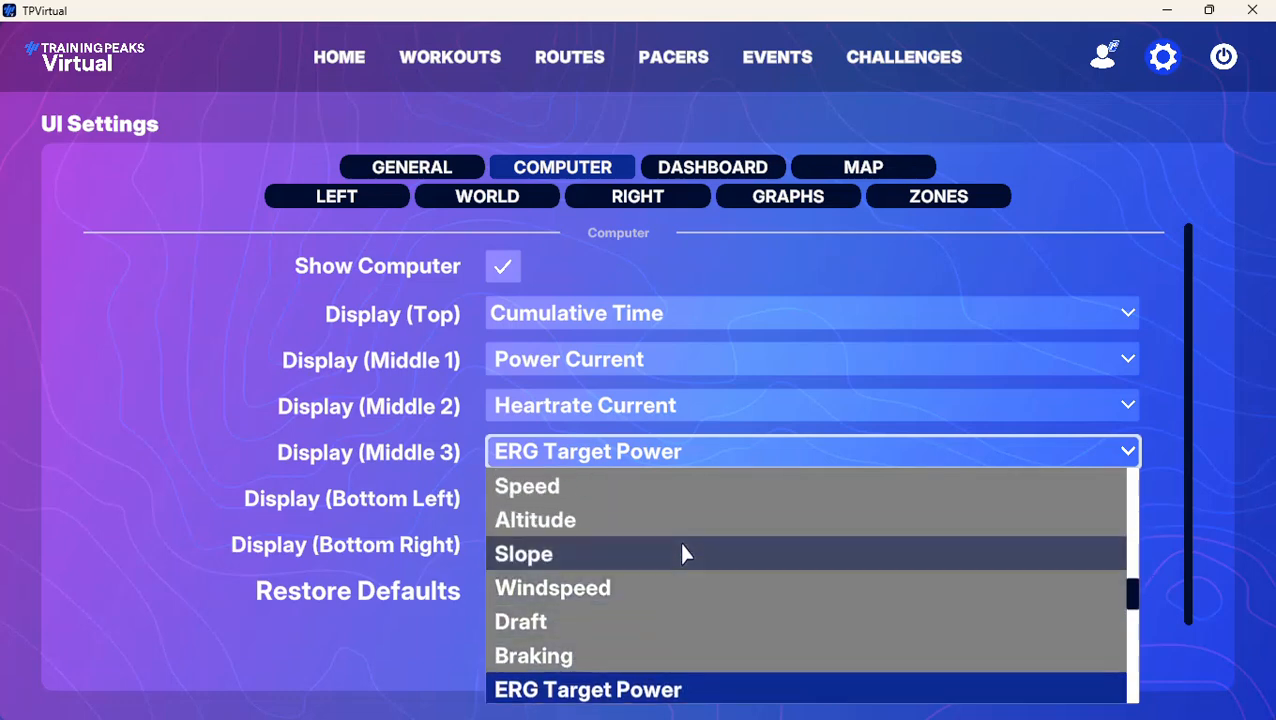
{"action": "scroll", "coordinate": [693, 545], "scroll_direction": "up", "scroll_amount": 1}
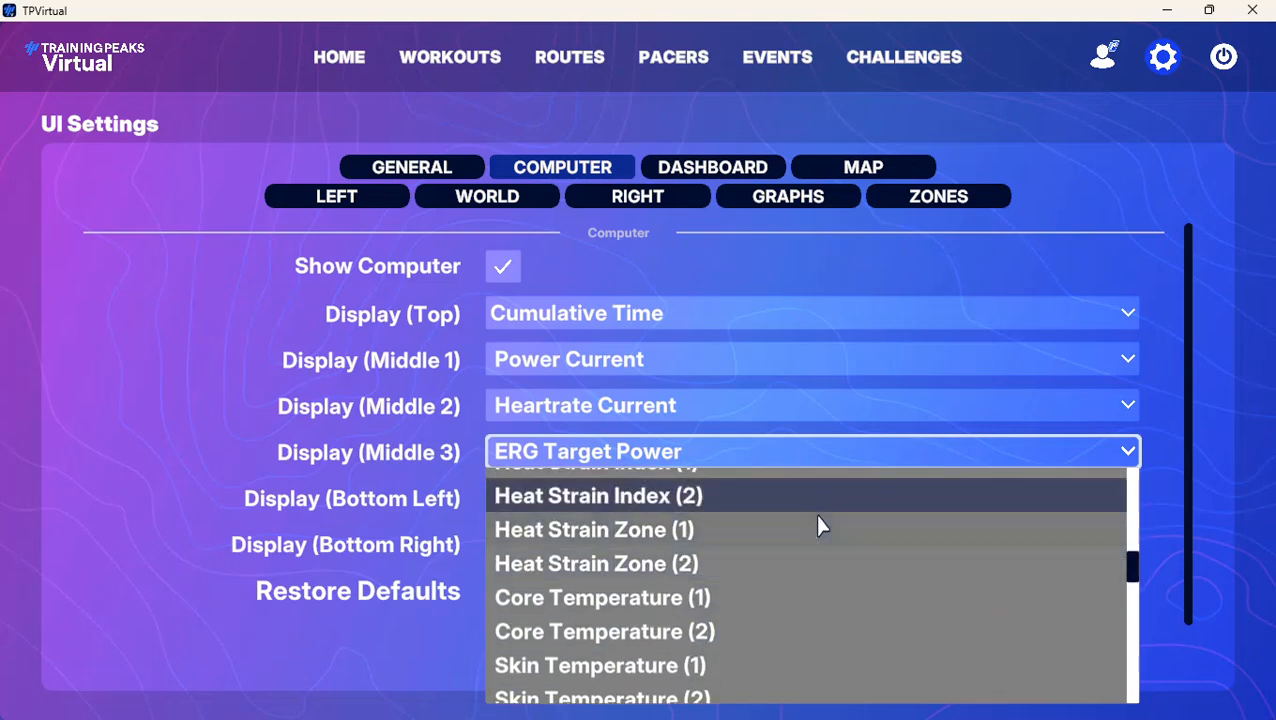
{"action": "left_click_drag", "start_coordinate": [1133, 572], "coordinate": [1130, 472]}
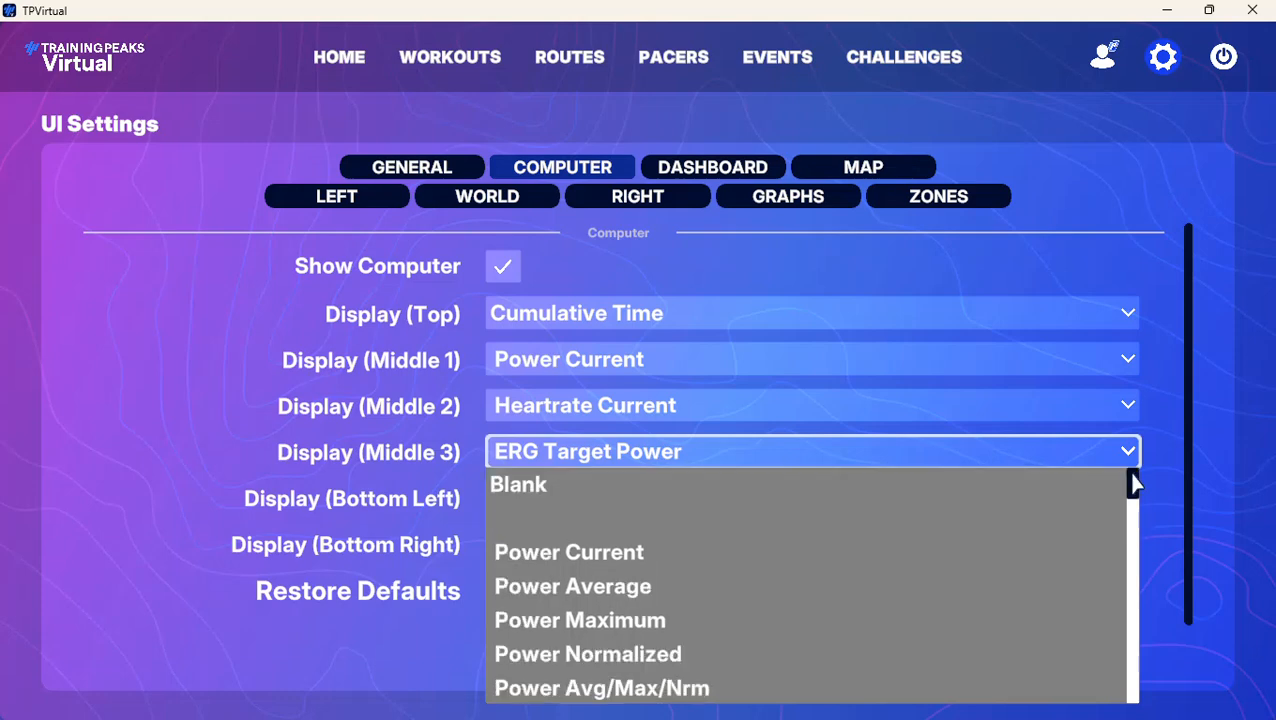
{"action": "left_click", "coordinate": [546, 484]}
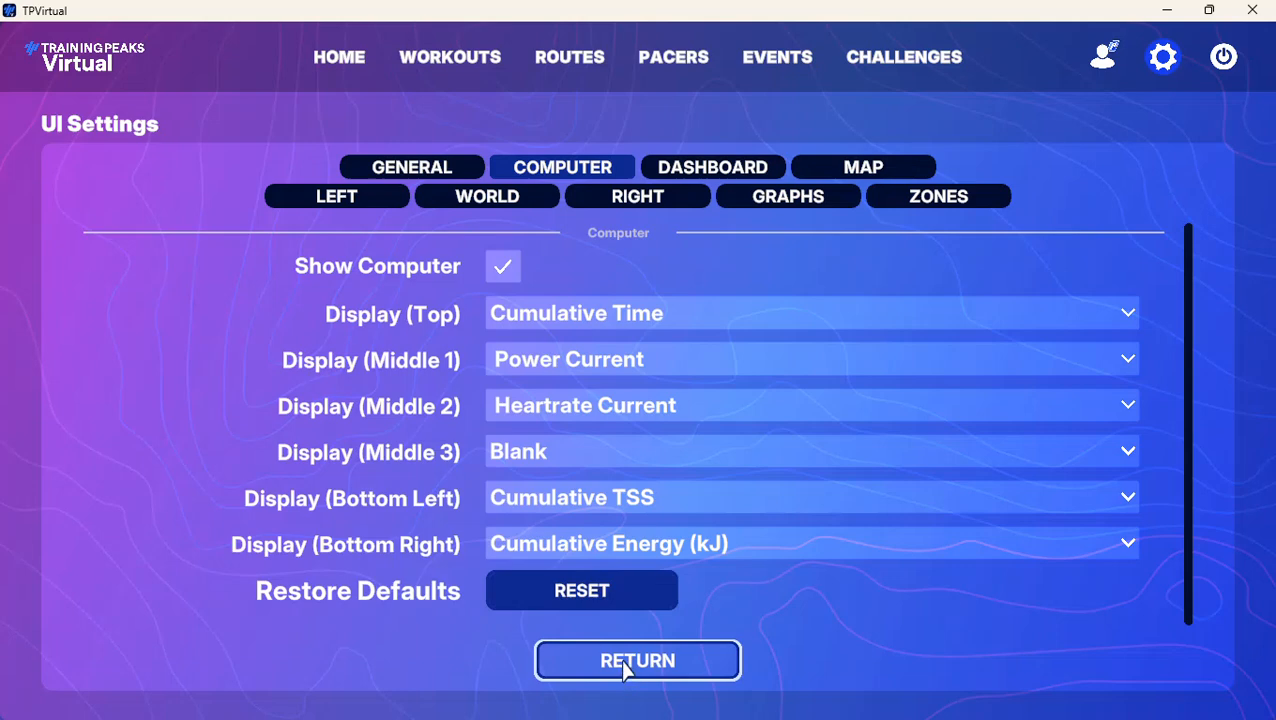
In the dashboard settings, turn off Show Secondary
{"action": "left_click", "coordinate": [723, 177]}
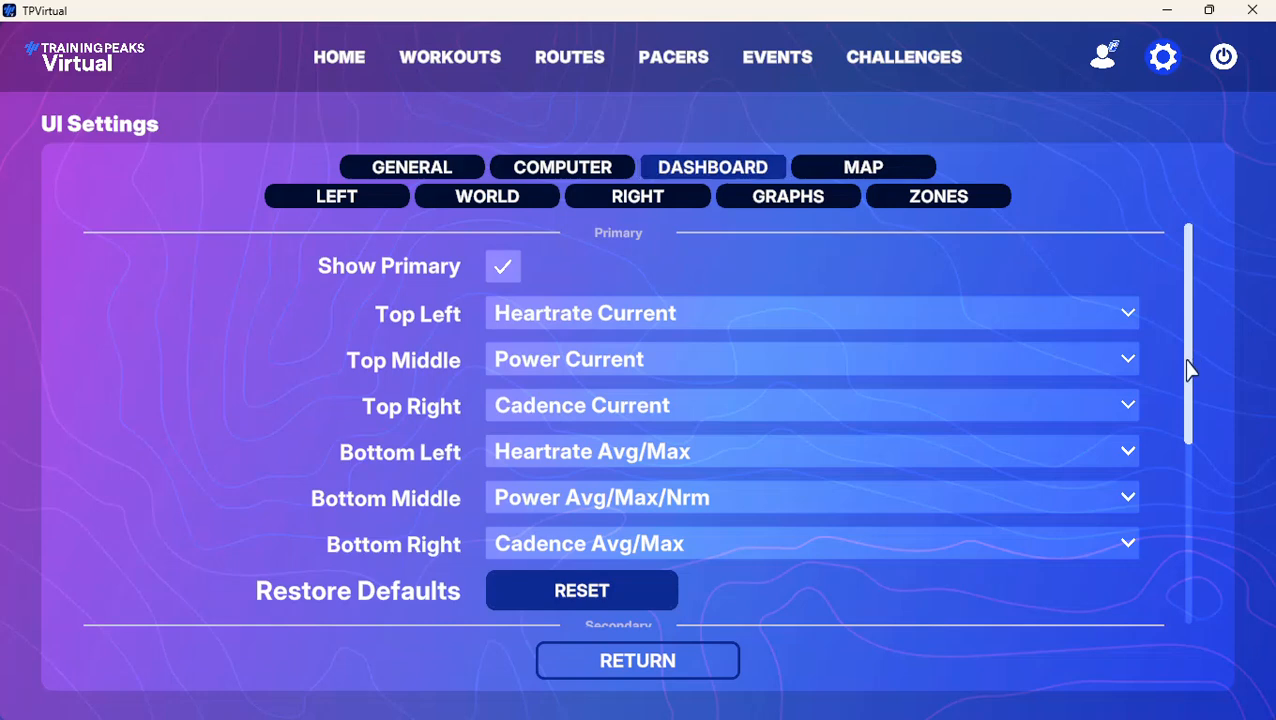
{"action": "left_click_drag", "start_coordinate": [1190, 371], "coordinate": [1197, 510]}
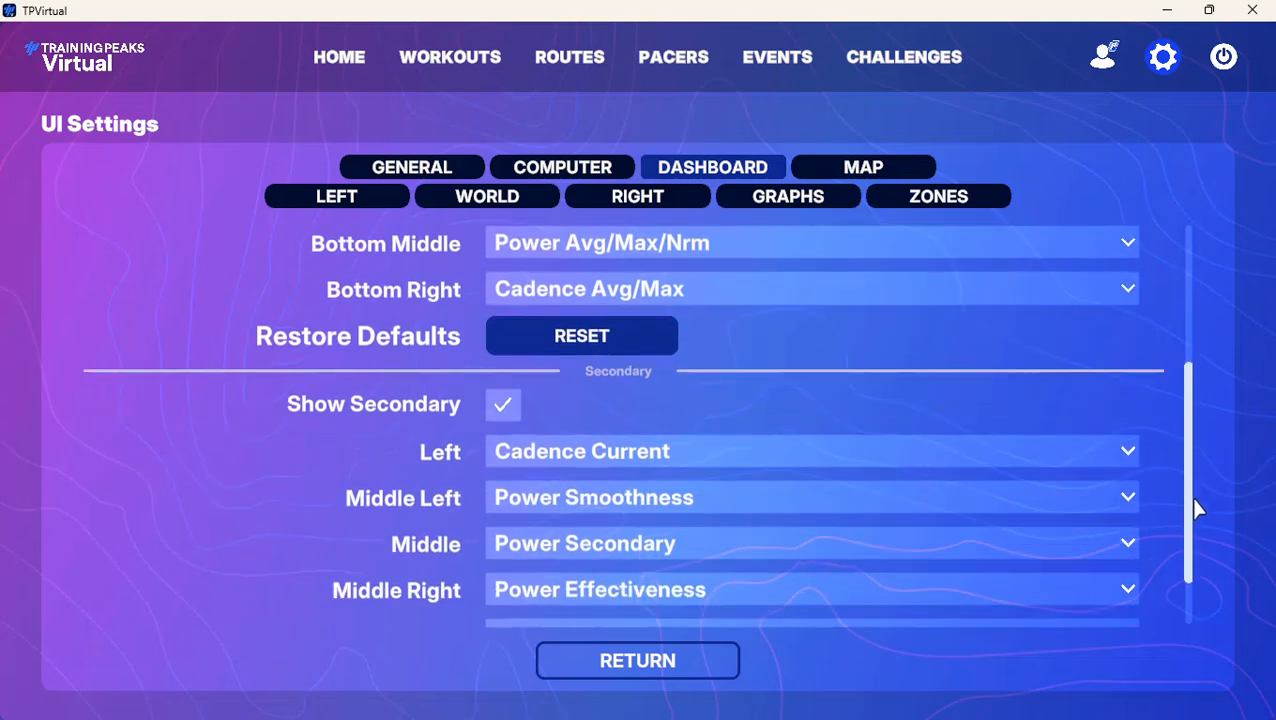
{"action": "left_click", "coordinate": [505, 406]}
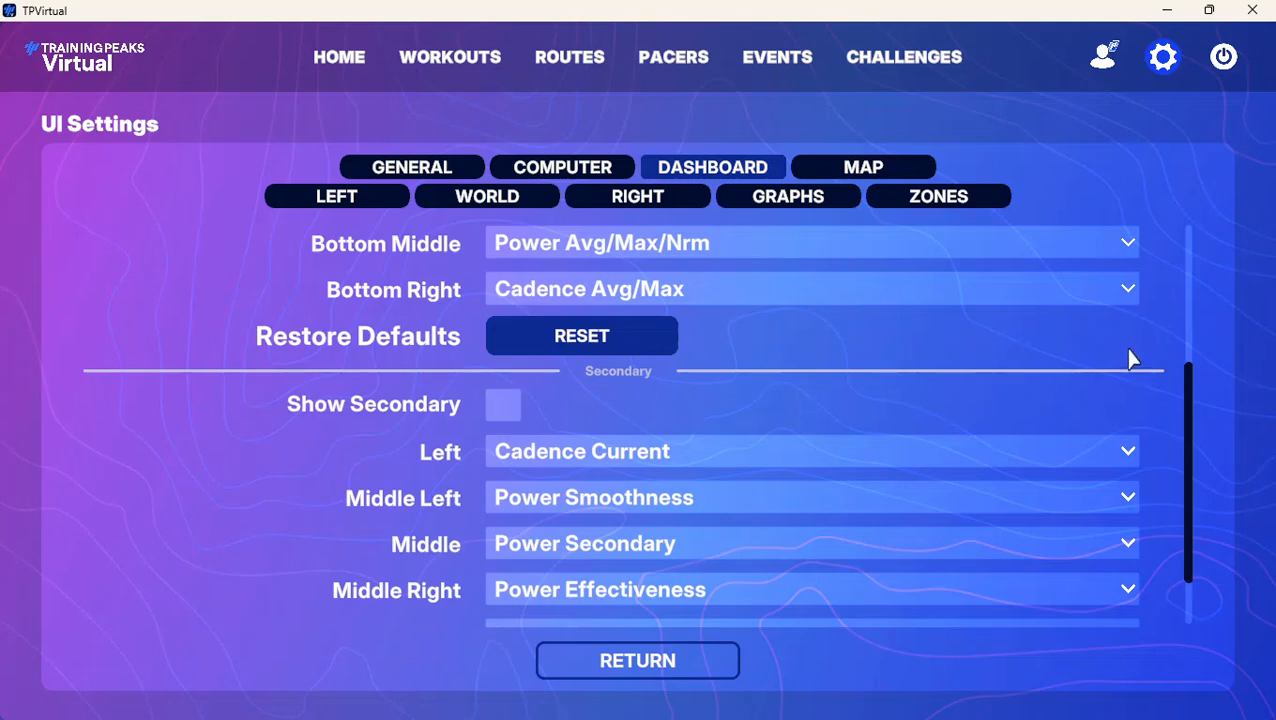
Set the primary dashboard's Bottom Left field to Blank
{"action": "left_click_drag", "start_coordinate": [1192, 442], "coordinate": [1208, 247]}
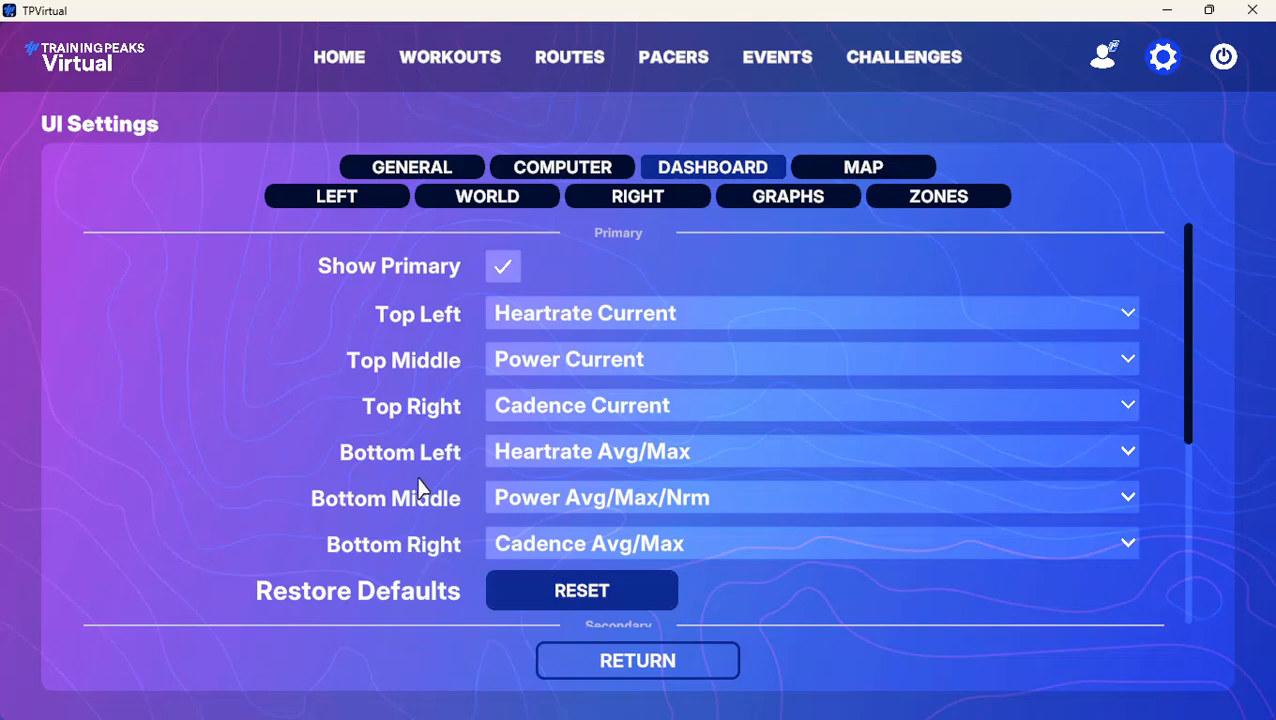
{"action": "left_click", "coordinate": [1128, 451]}
{"action": "scroll", "coordinate": [1132, 480], "scroll_direction": "up", "scroll_amount": 1}
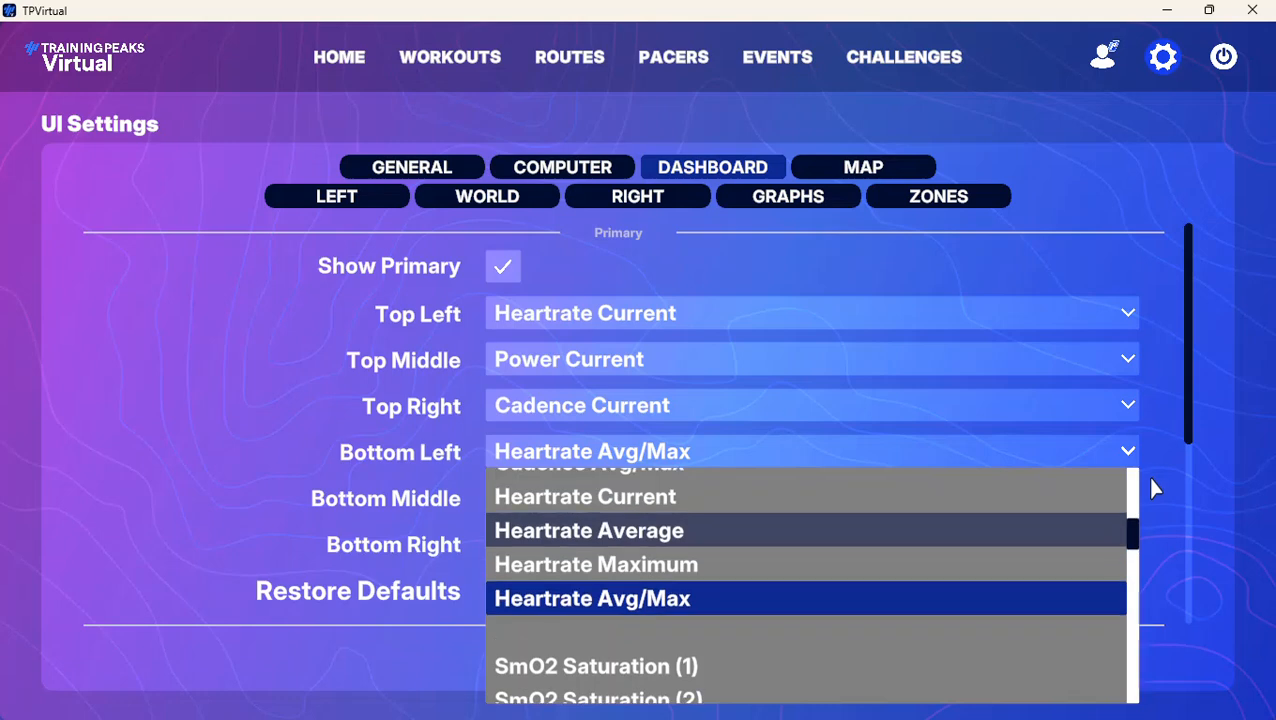
{"action": "left_click", "coordinate": [1135, 480]}
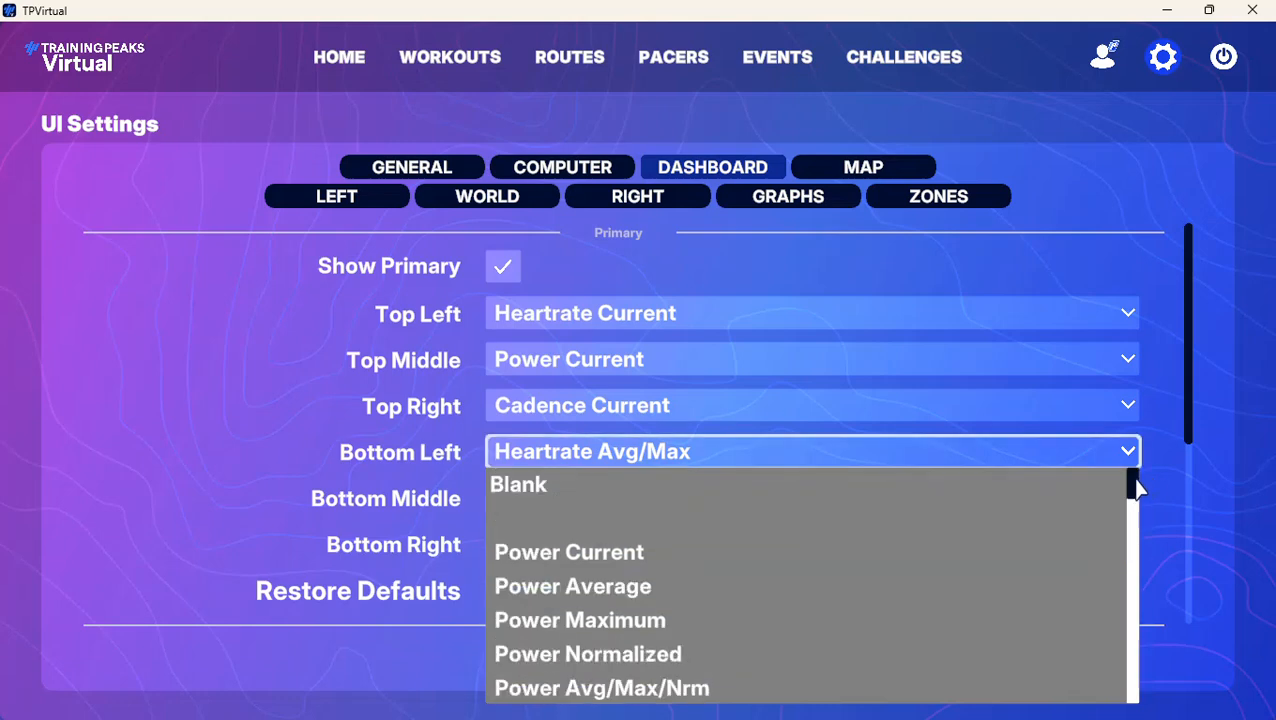
{"action": "left_click", "coordinate": [552, 488]}
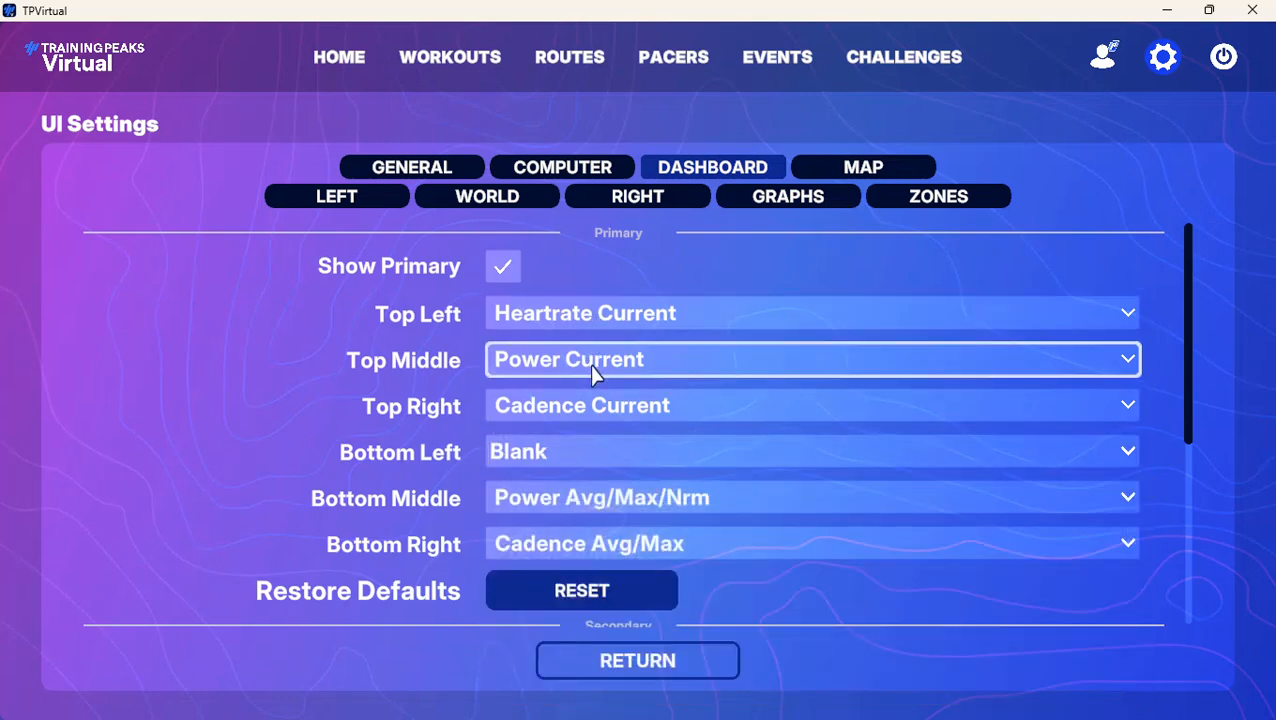
Set the primary dashboard's Bottom Middle field to Blank
{"action": "left_click", "coordinate": [1128, 500]}
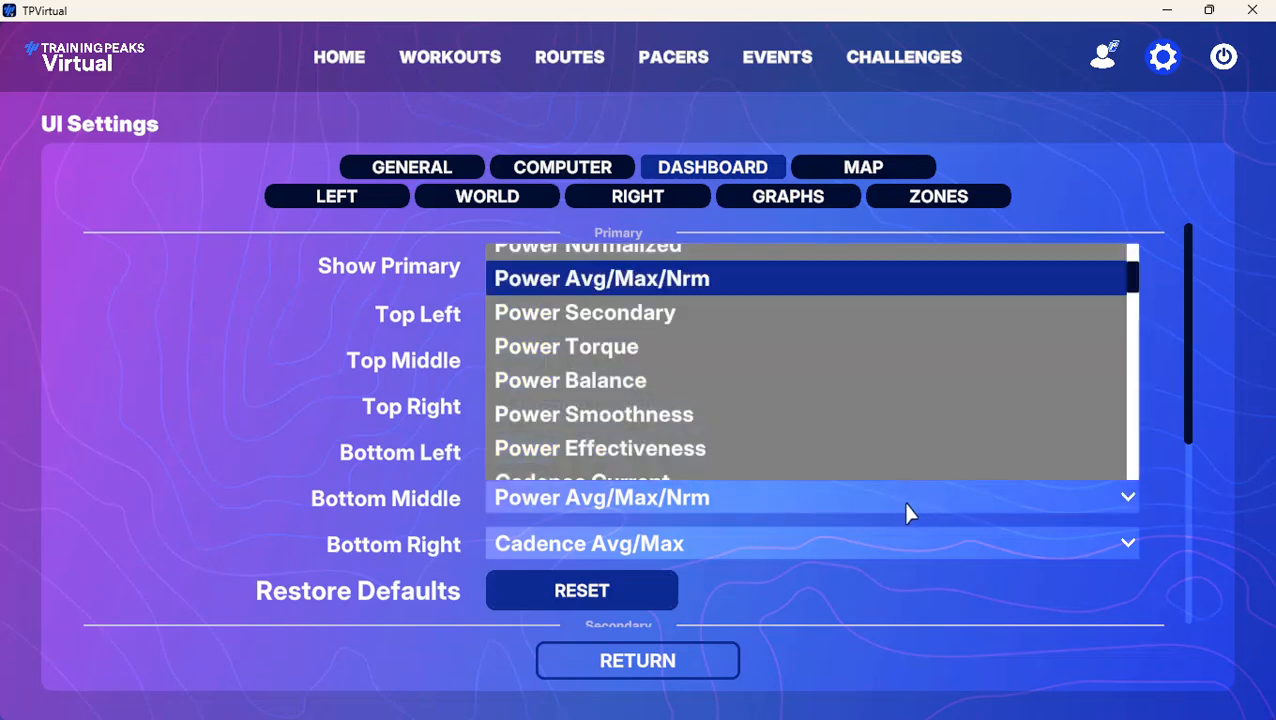
{"action": "scroll", "coordinate": [1106, 278], "scroll_direction": "down", "scroll_amount": 1}
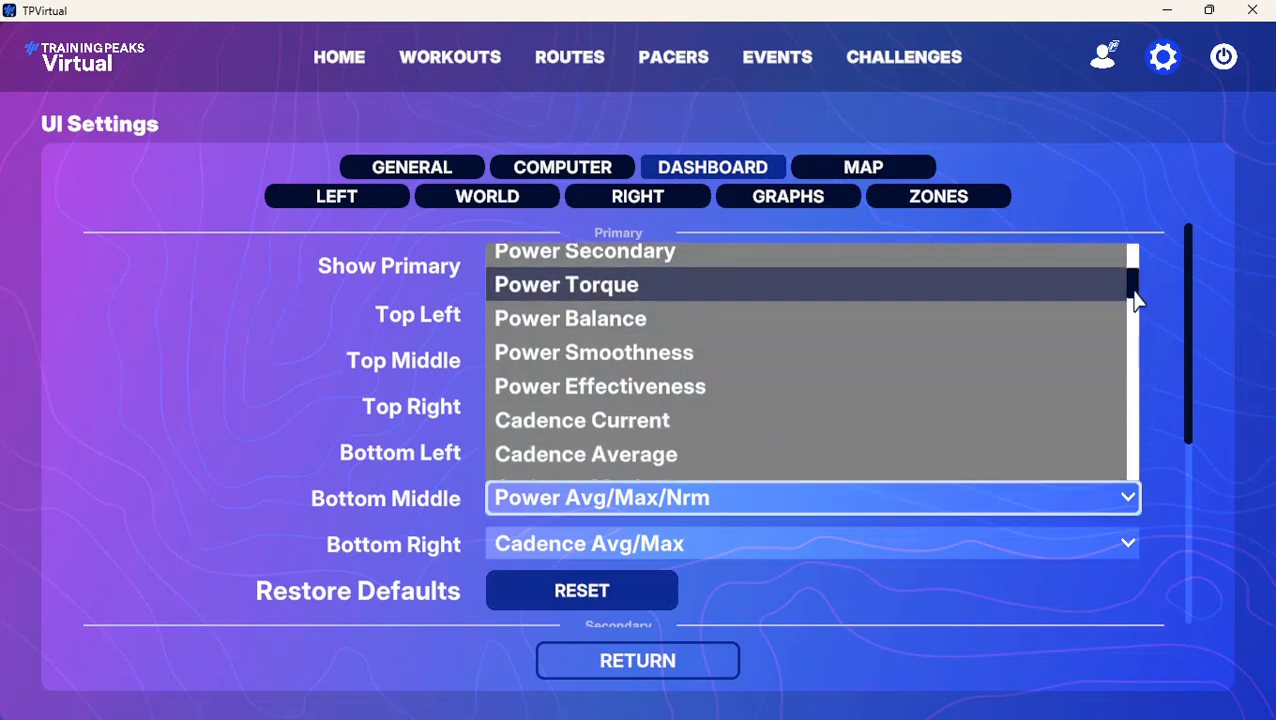
{"action": "left_click_drag", "start_coordinate": [1137, 276], "coordinate": [1134, 242]}
{"action": "left_click", "coordinate": [550, 262]}
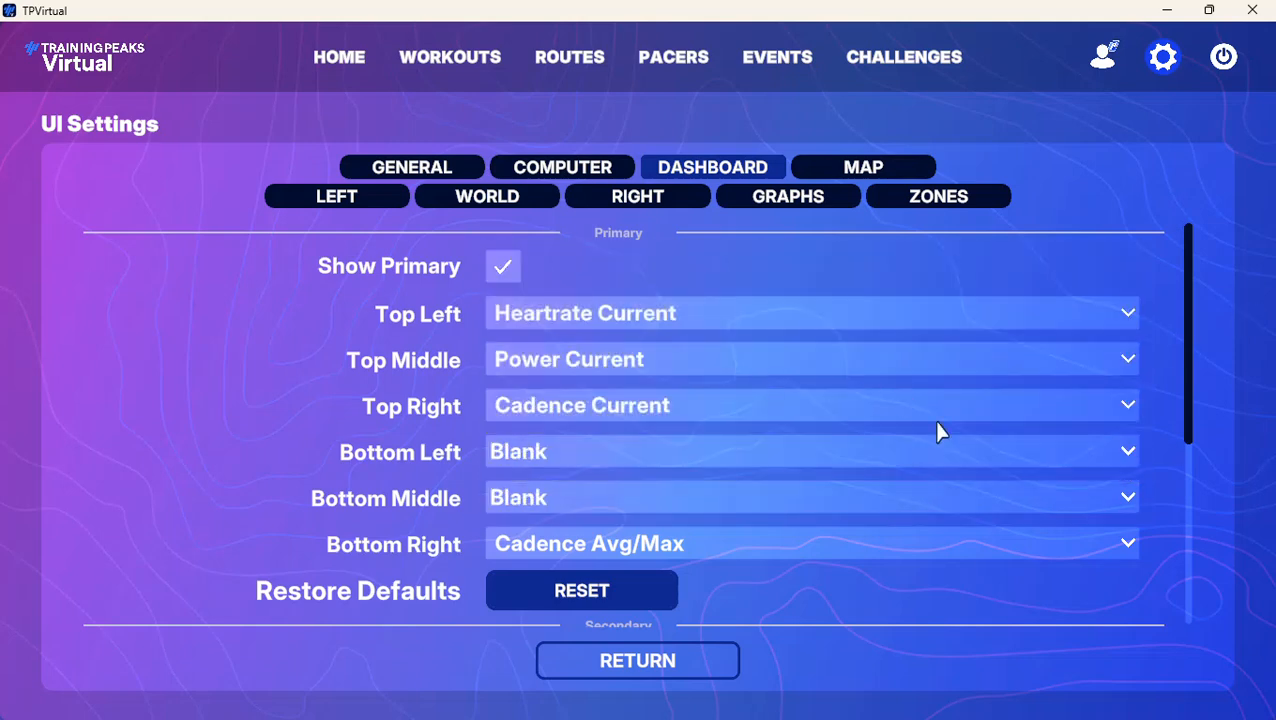
Set the primary dashboard's Bottom Right field to Blank
{"action": "left_click", "coordinate": [1128, 550]}
{"action": "scroll", "coordinate": [1116, 515], "scroll_direction": "down", "scroll_amount": 1}
{"action": "left_click_drag", "start_coordinate": [1131, 352], "coordinate": [1131, 291]}
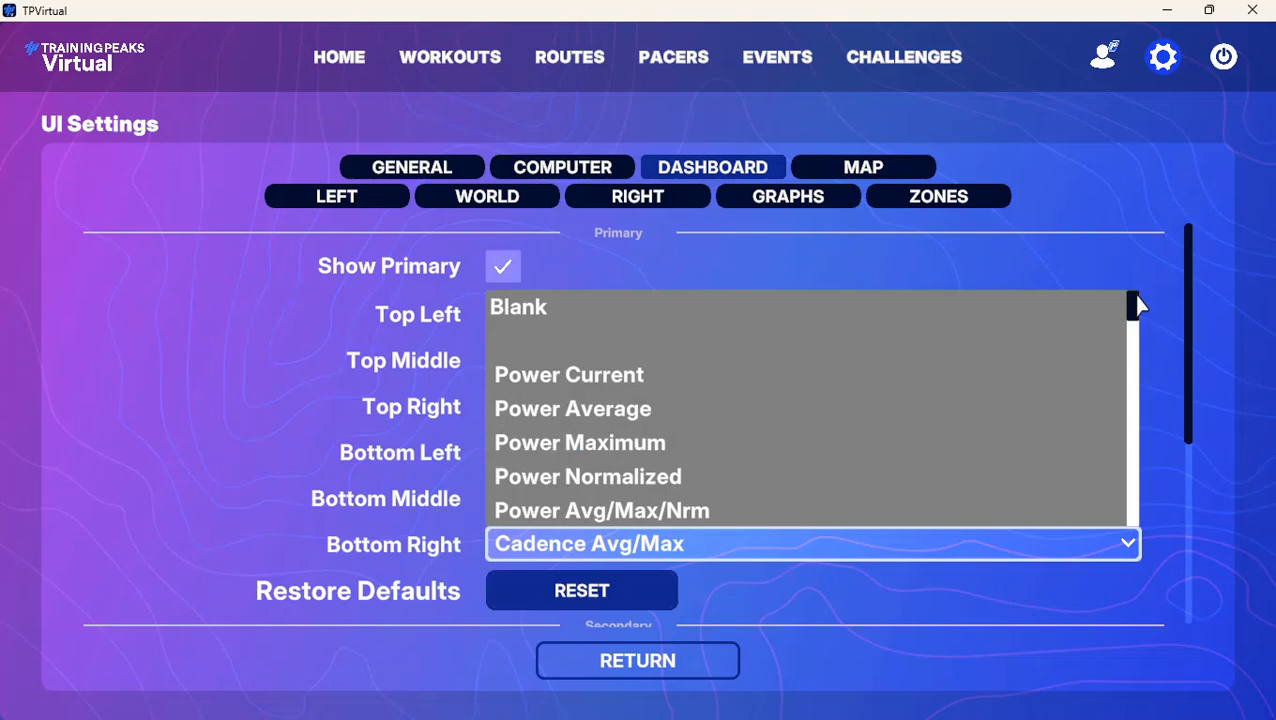
{"action": "left_click", "coordinate": [522, 310]}
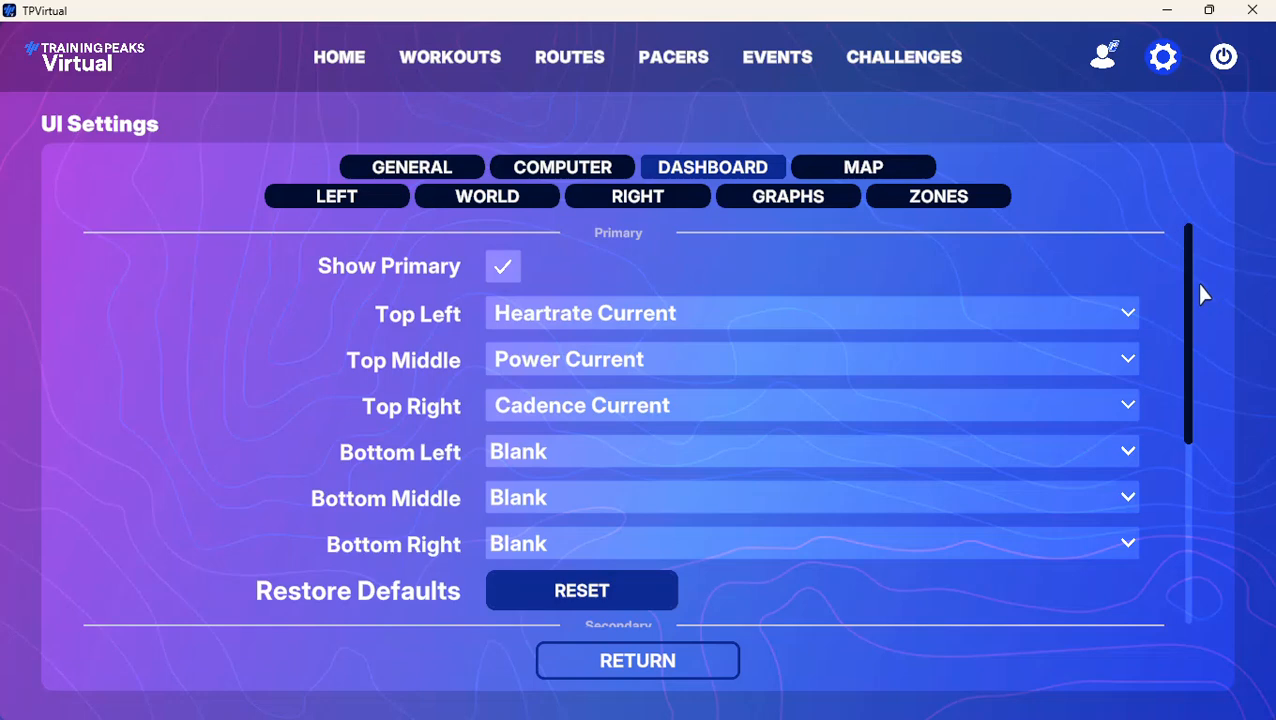
Review the secondary dashboard and mini-map options, and set Workout Display Mode to Virtual (3D world) in the Left UI settings
{"action": "left_click_drag", "start_coordinate": [1190, 296], "coordinate": [1181, 455]}
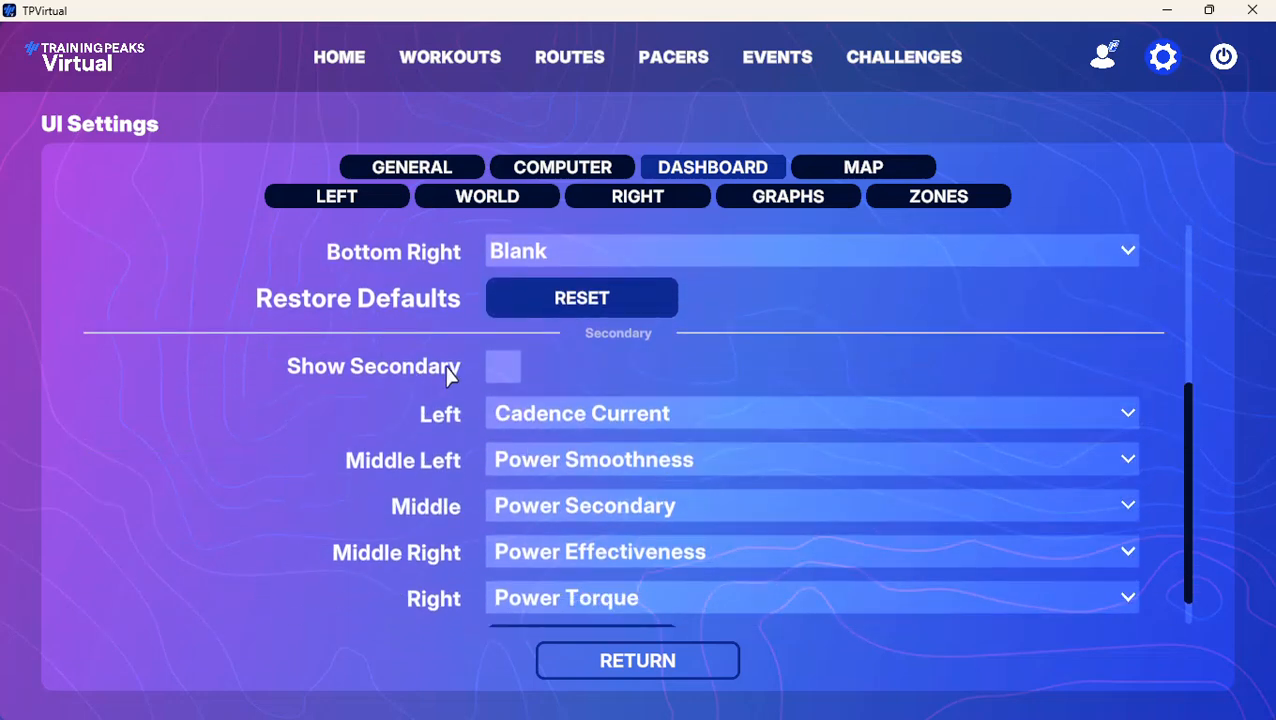
{"action": "left_click", "coordinate": [881, 170]}
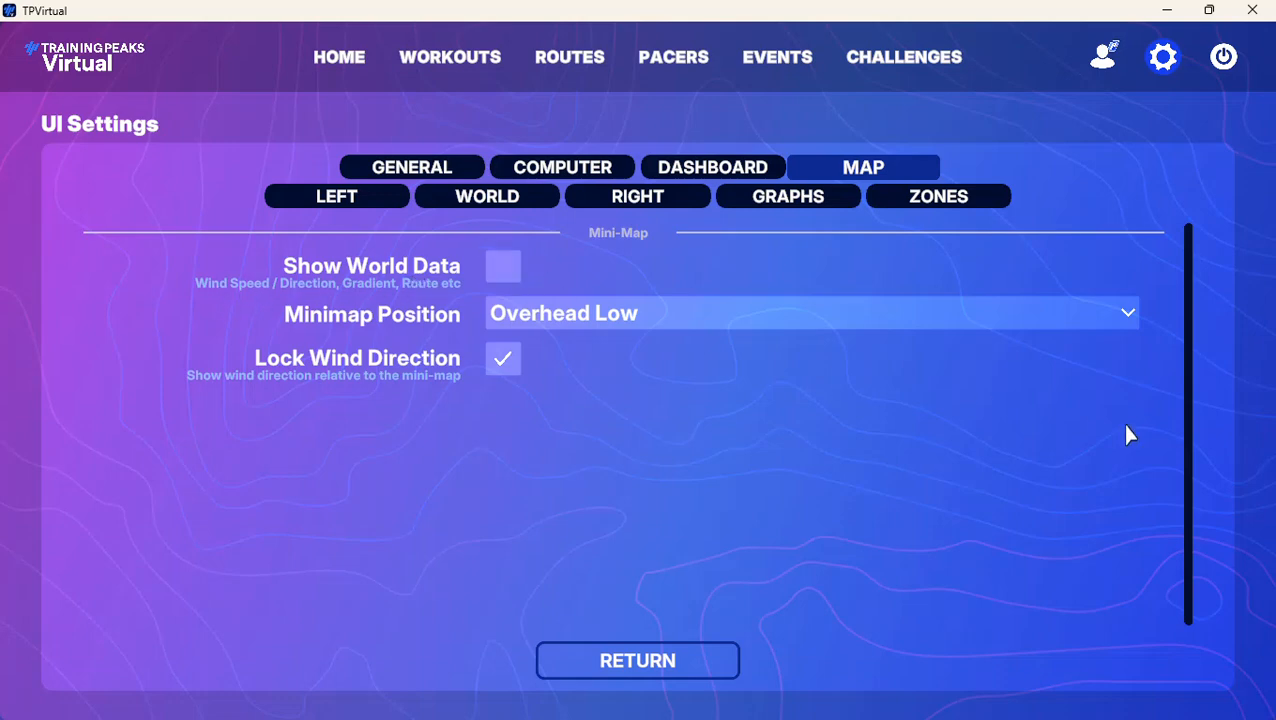
{"action": "left_click", "coordinate": [298, 201]}
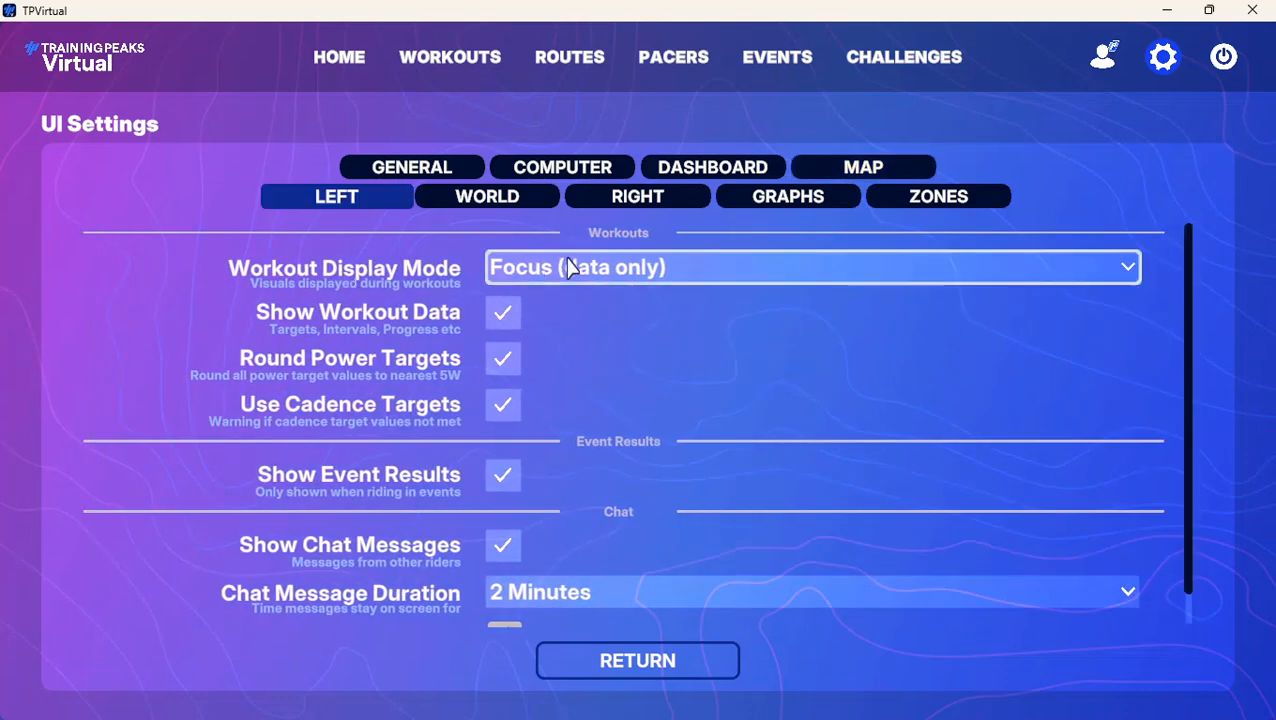
{"action": "left_click", "coordinate": [741, 272]}
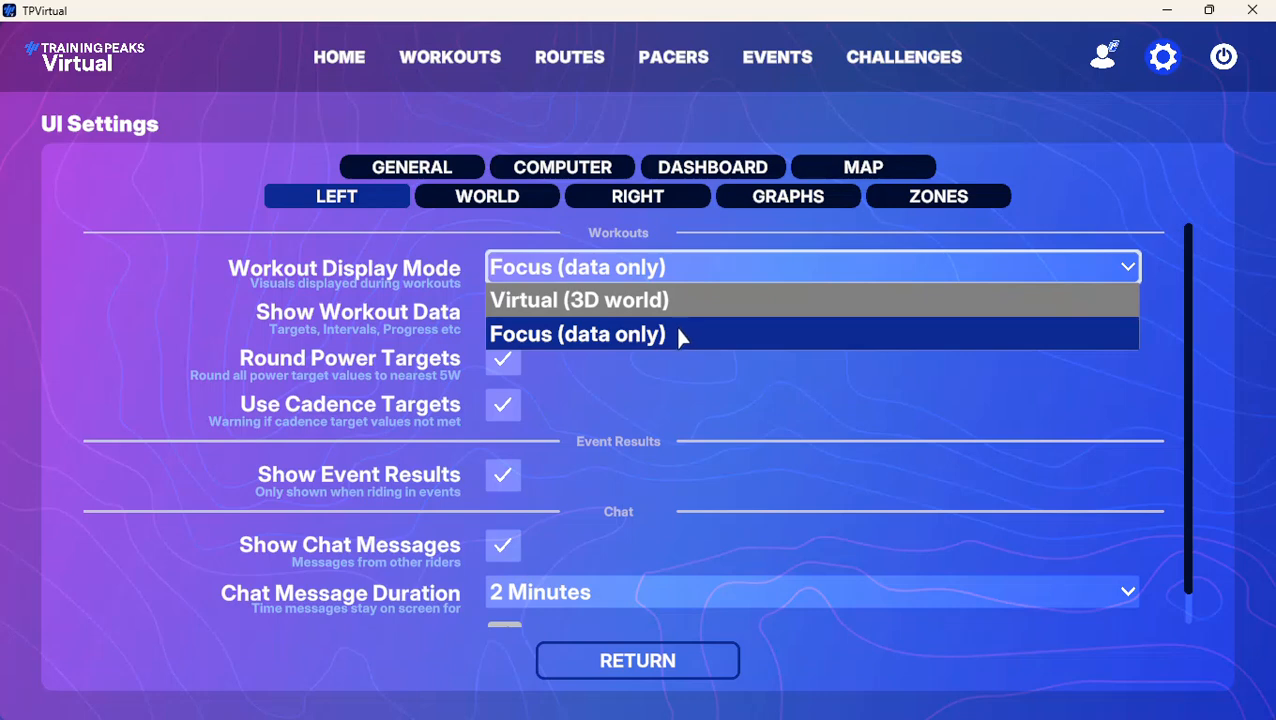
{"action": "left_click", "coordinate": [683, 306]}
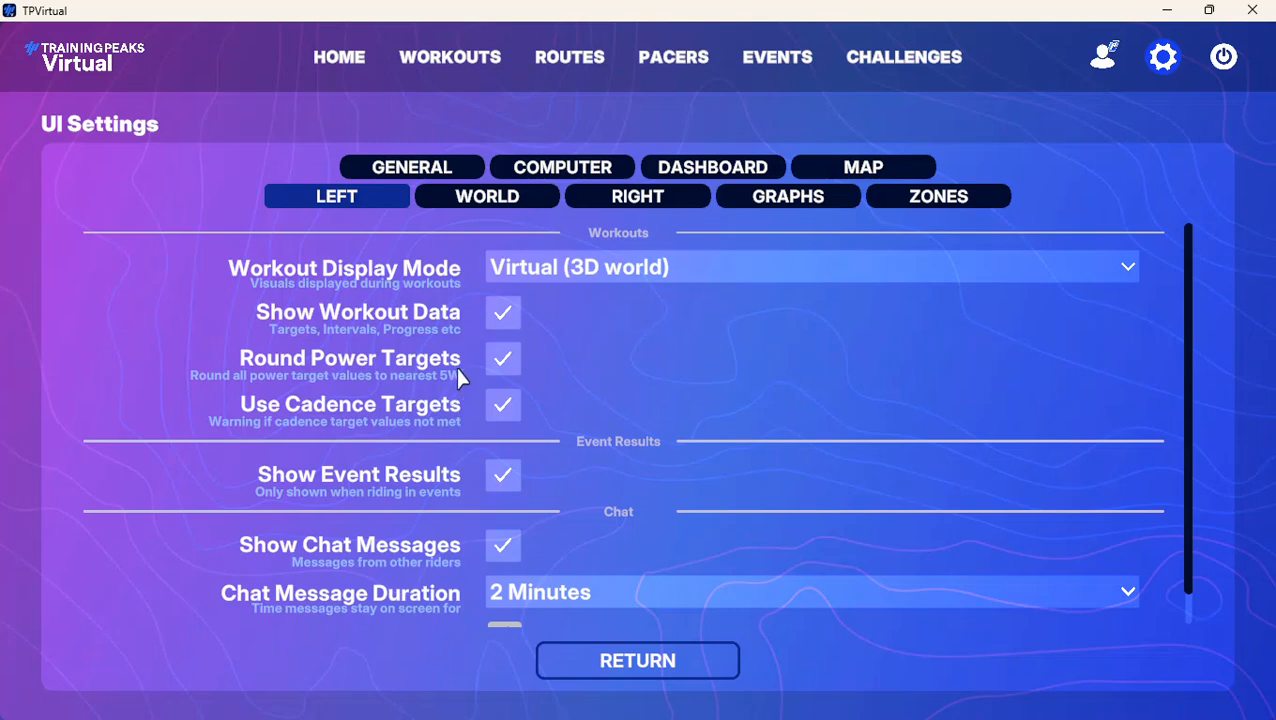
Turn off Use Cadence Targets for workouts and Show Chat Messages for chat
{"action": "left_click", "coordinate": [505, 409]}
{"action": "scroll", "coordinate": [671, 495], "scroll_direction": "down", "scroll_amount": 1}
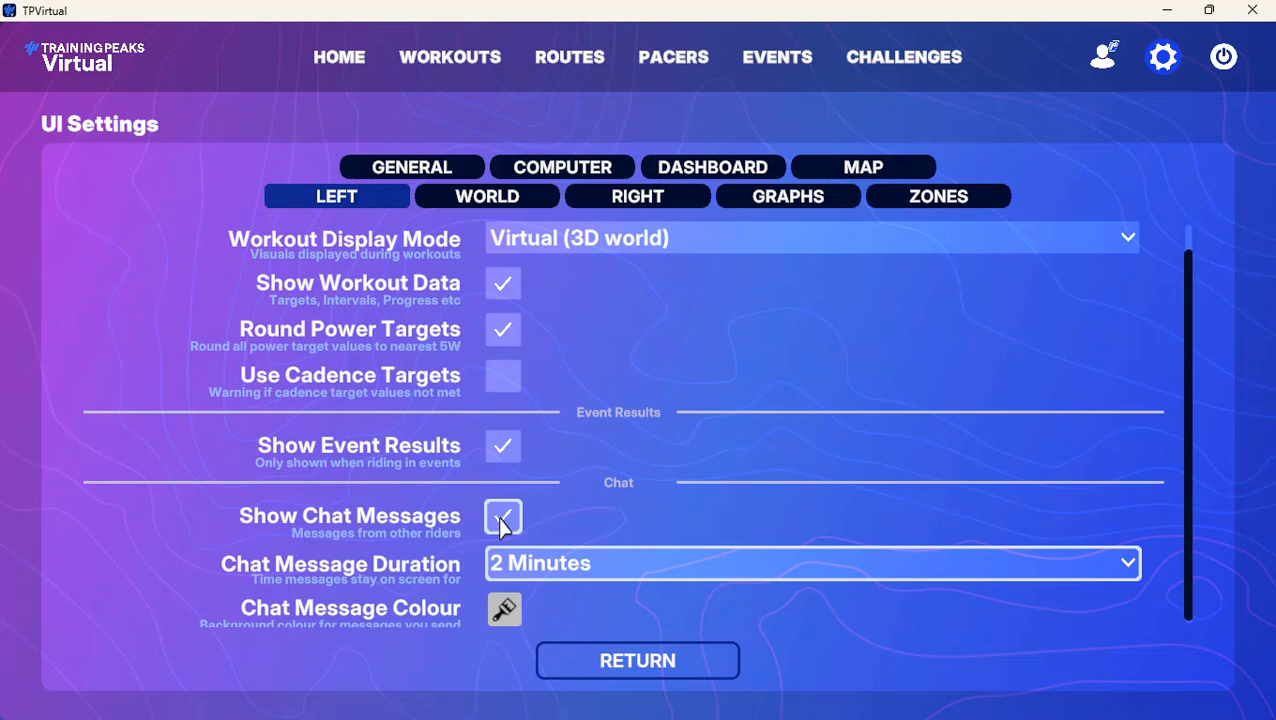
{"action": "left_click", "coordinate": [503, 522]}
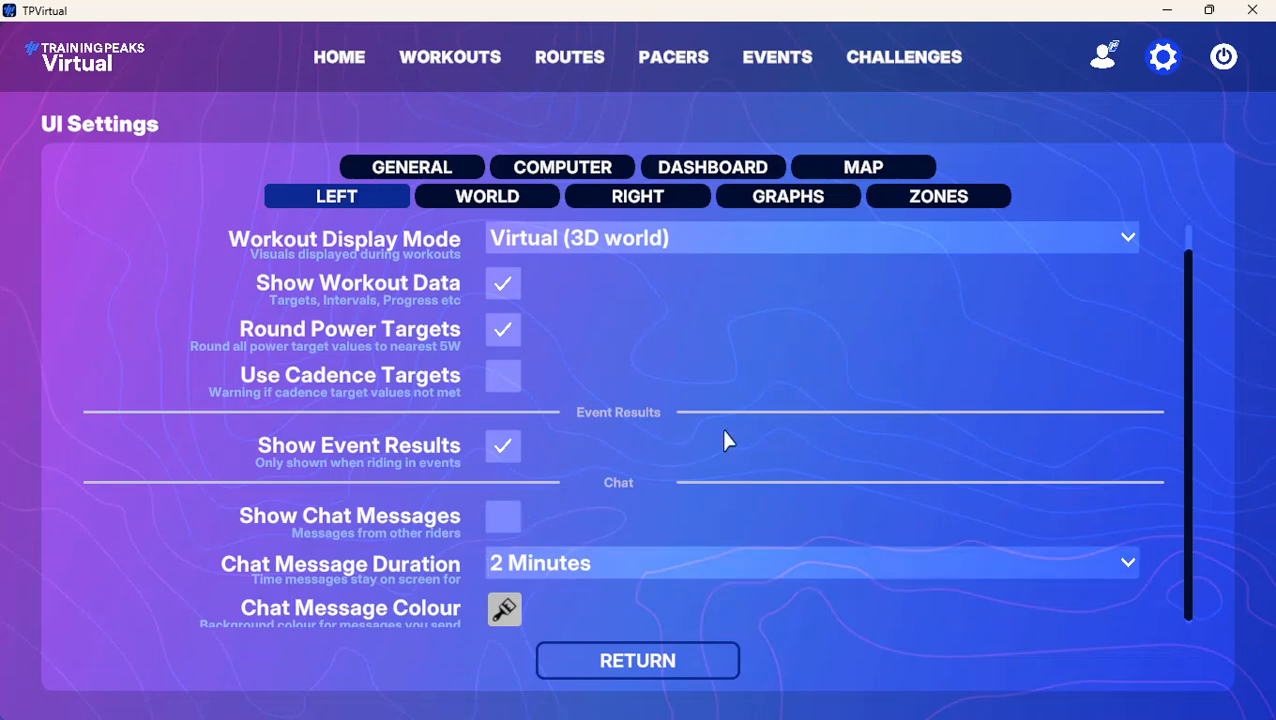
In the World settings, try the Cameras Off - Stats Only camera mode and restore Pan Slowly Between Angles
{"action": "left_click", "coordinate": [472, 203]}
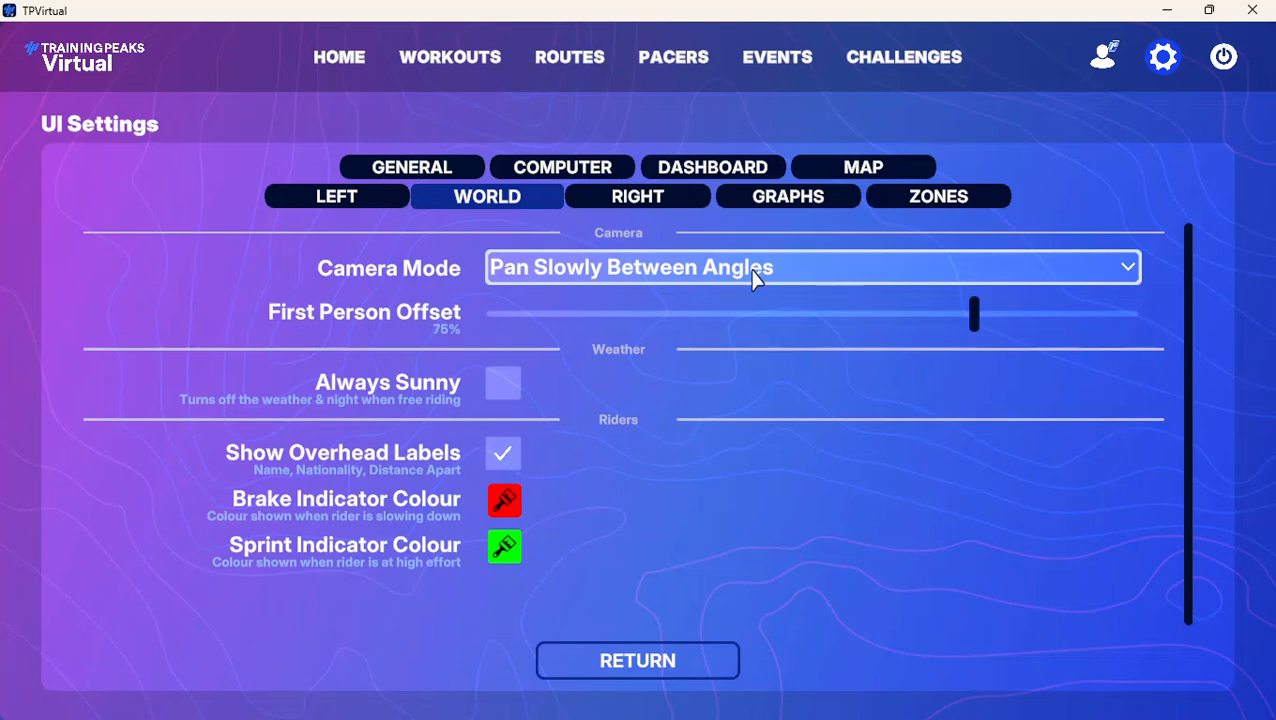
{"action": "left_click", "coordinate": [757, 281]}
{"action": "left_click", "coordinate": [662, 372]}
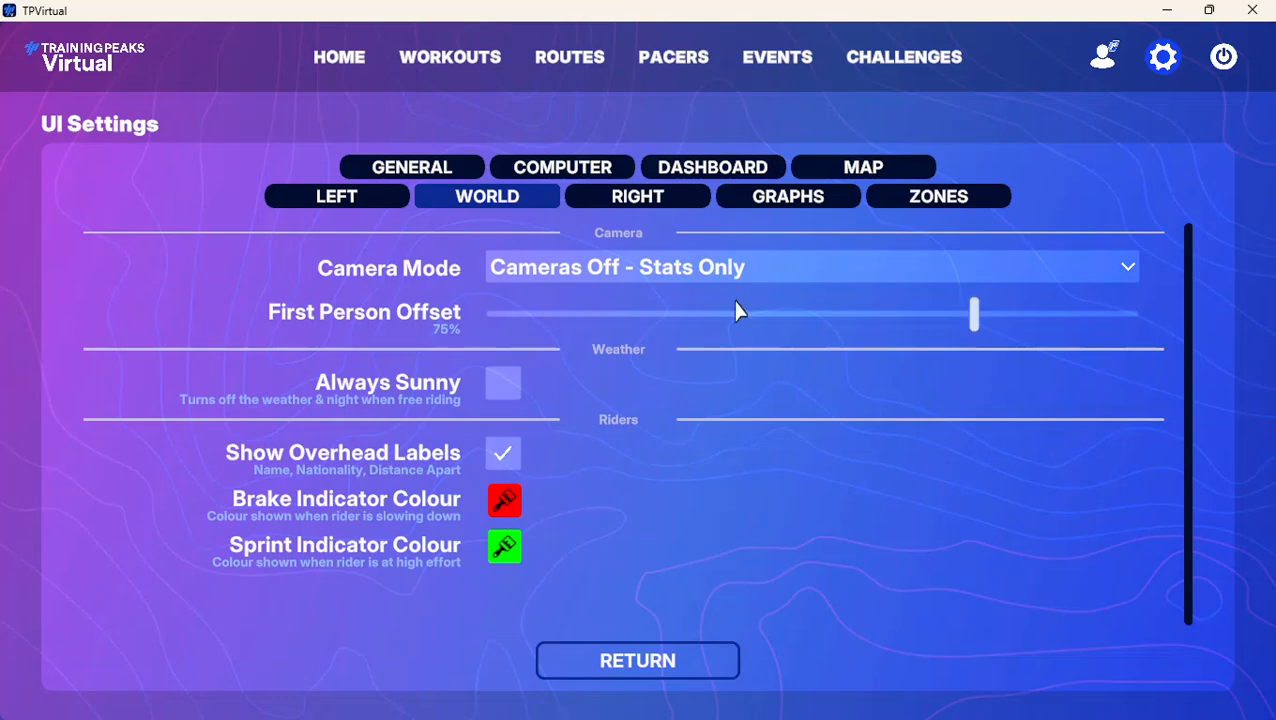
{"action": "left_click", "coordinate": [1124, 269]}
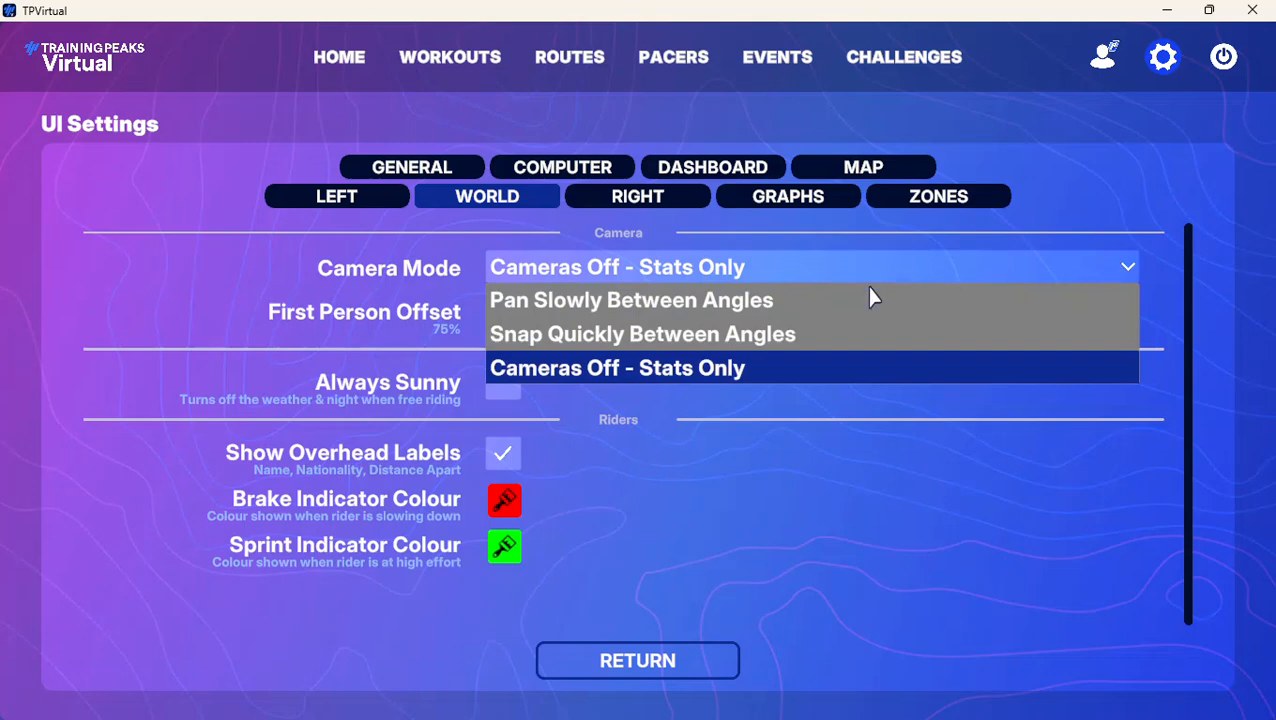
{"action": "left_click", "coordinate": [765, 302]}
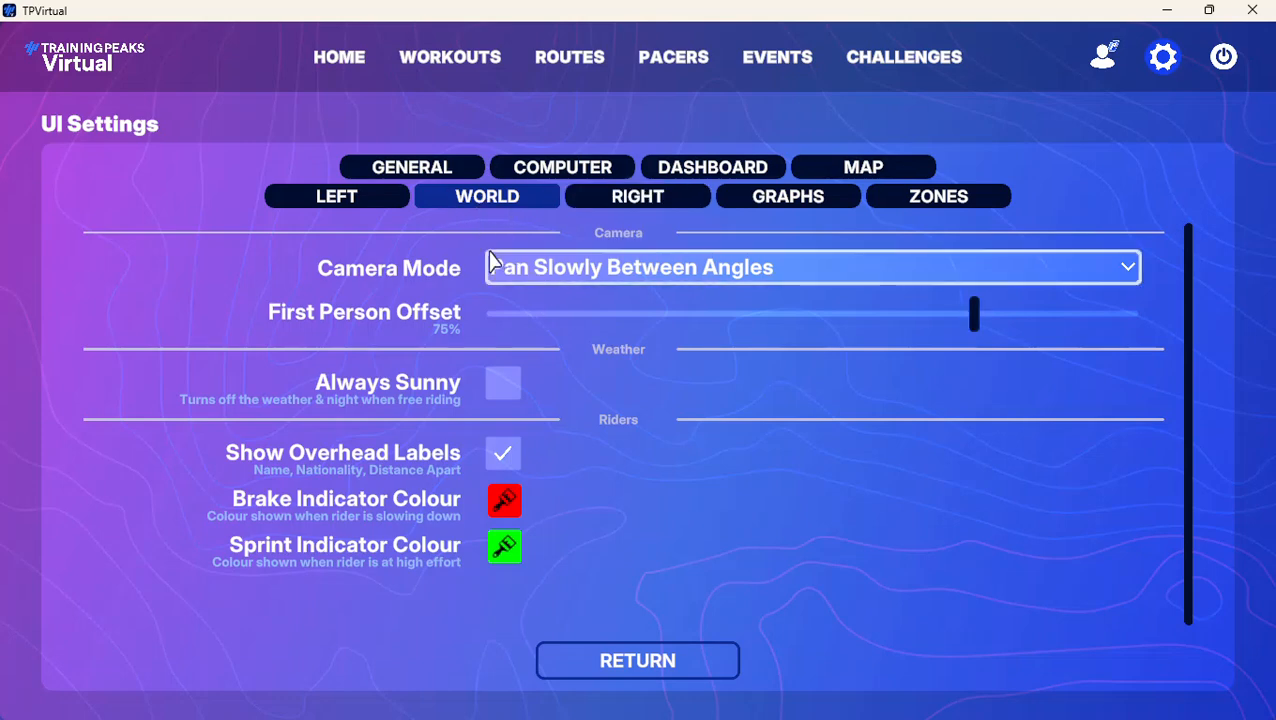
Turn off Show Nearest Riders in the Right settings and Show Route Profile in the Graphs settings
{"action": "left_click", "coordinate": [620, 205]}
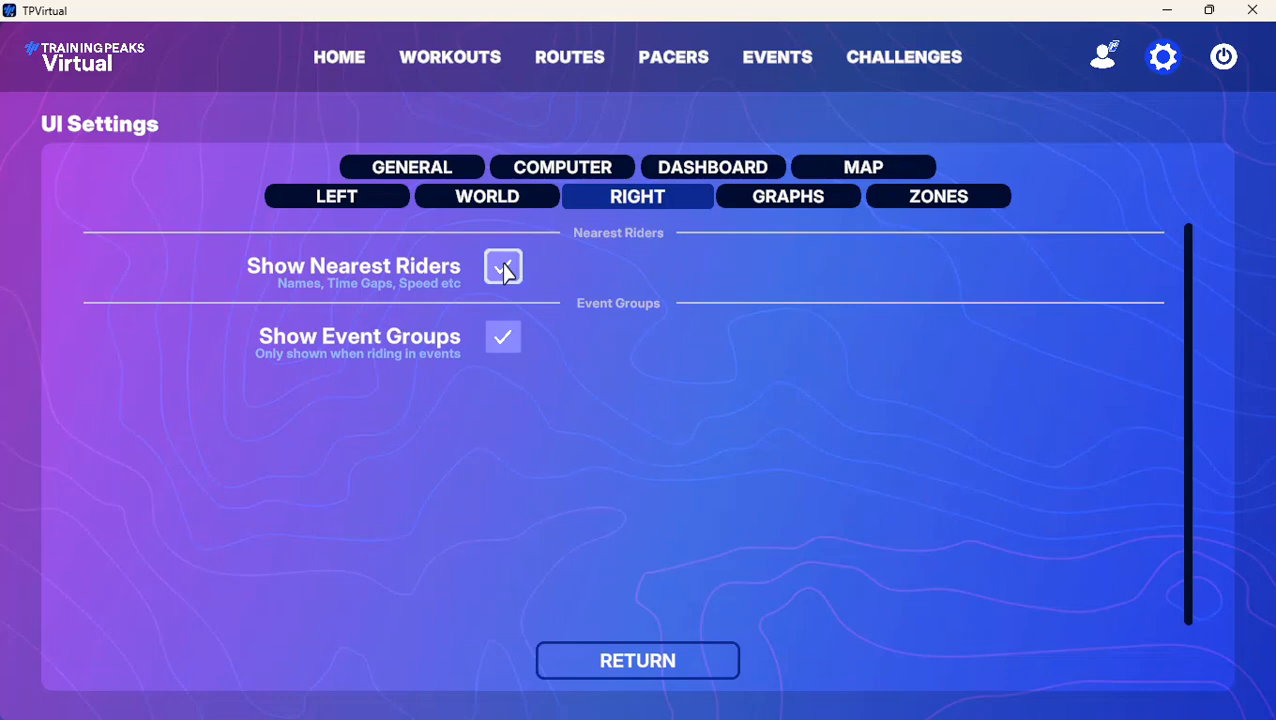
{"action": "left_click", "coordinate": [505, 269]}
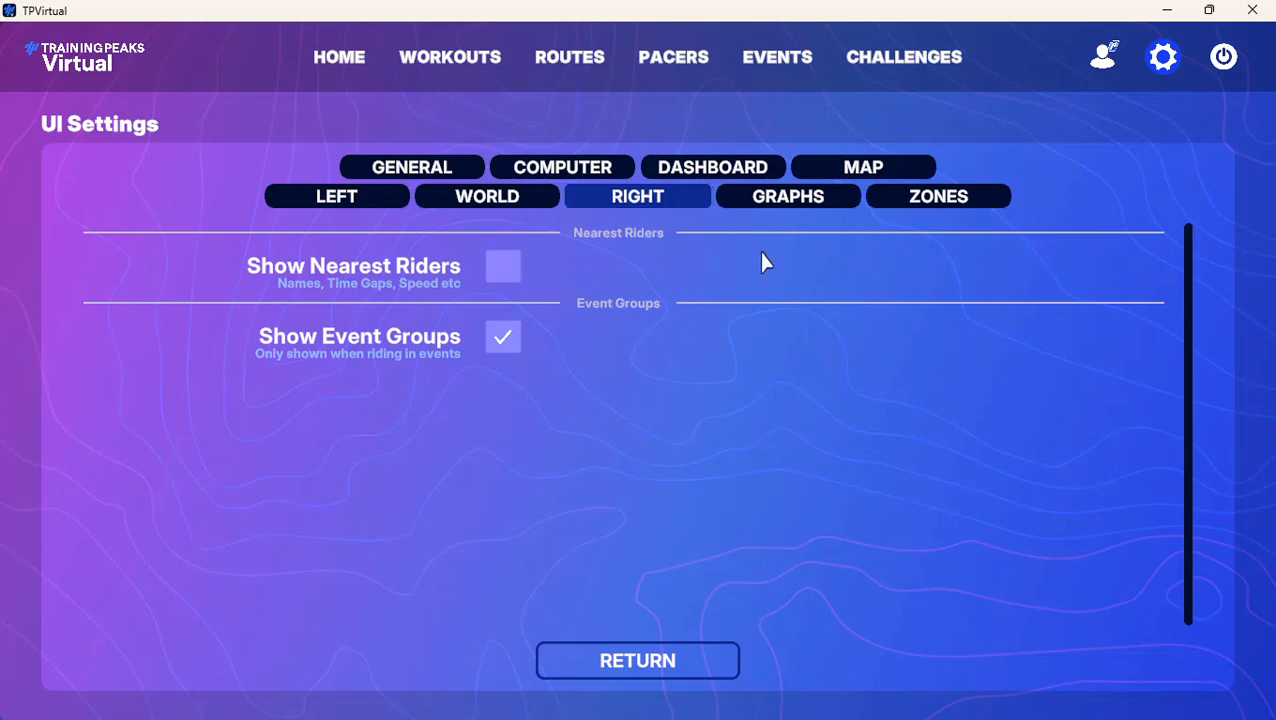
{"action": "left_click", "coordinate": [788, 207]}
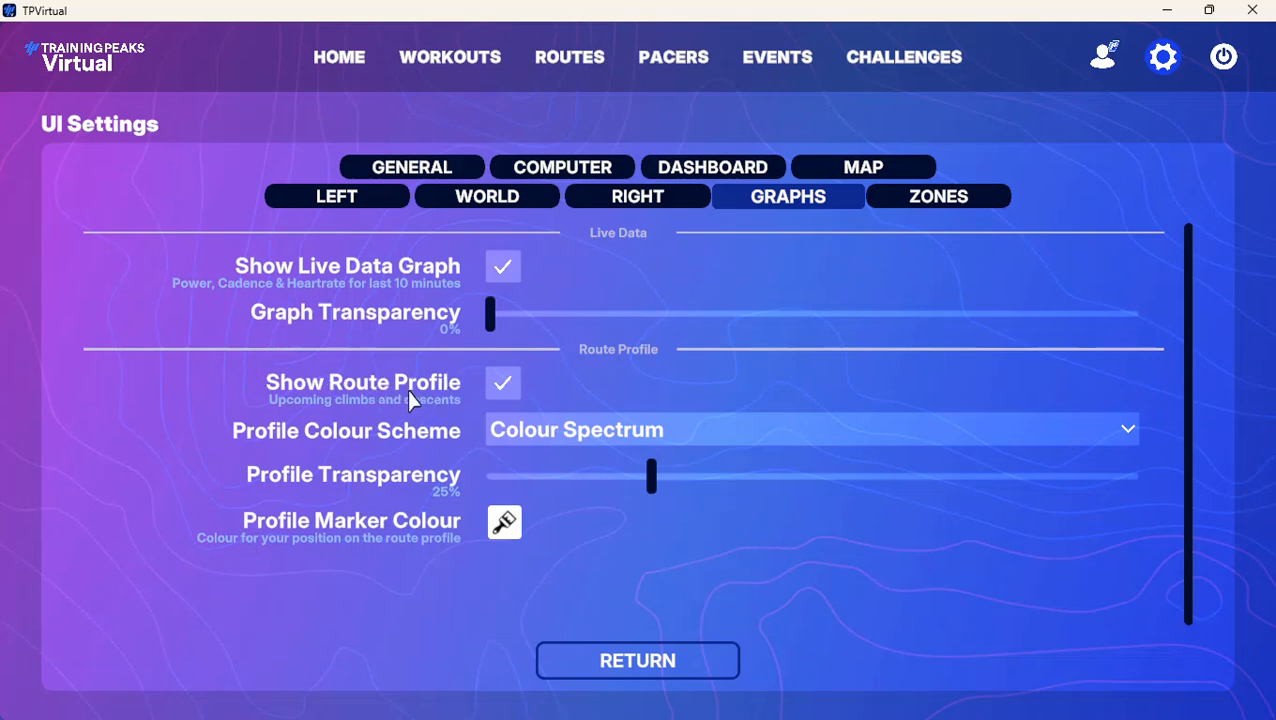
{"action": "left_click", "coordinate": [504, 390]}
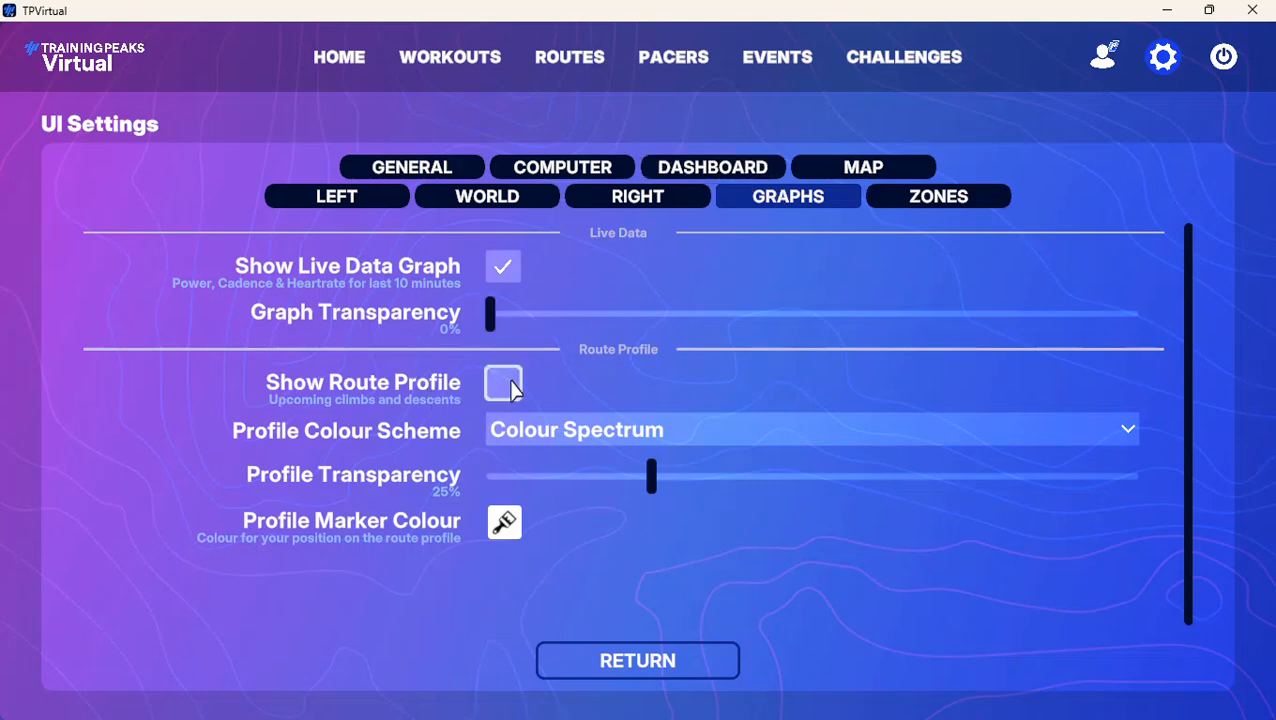
In the Zones settings, turn off the cadence and heartrate zones and enable Show Data Values
{"action": "left_click", "coordinate": [933, 198]}
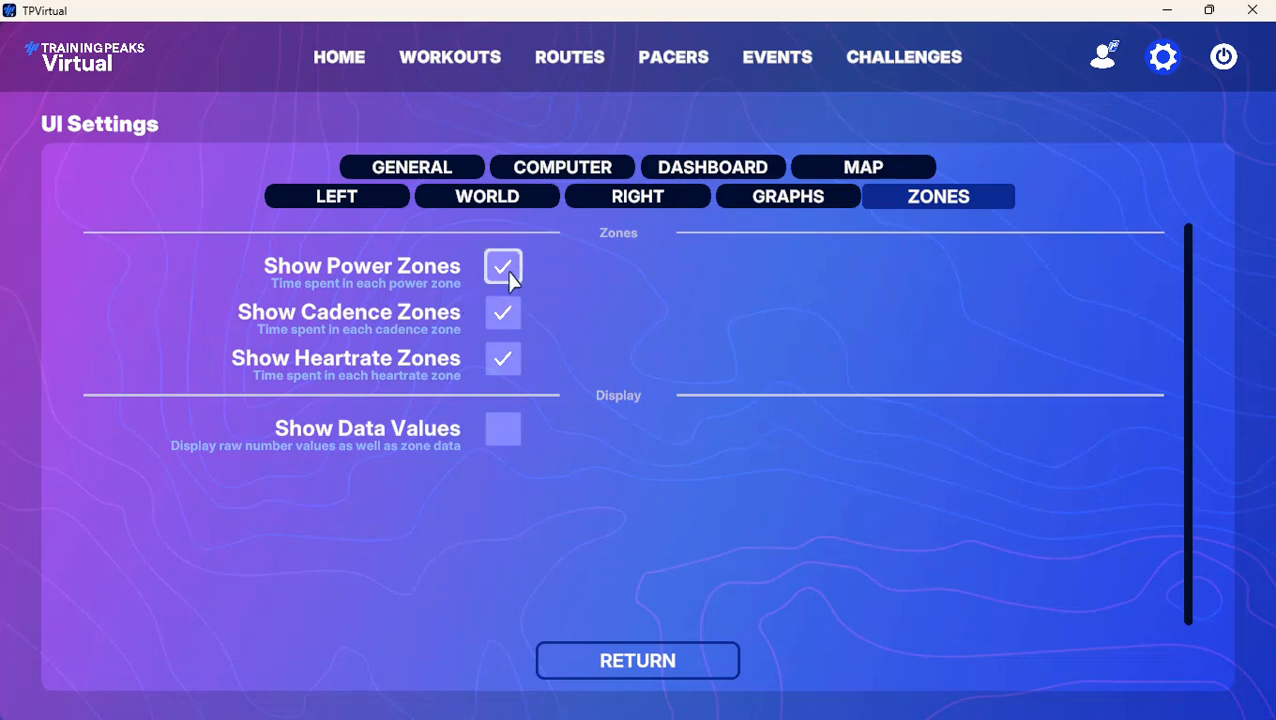
{"action": "left_click", "coordinate": [506, 315]}
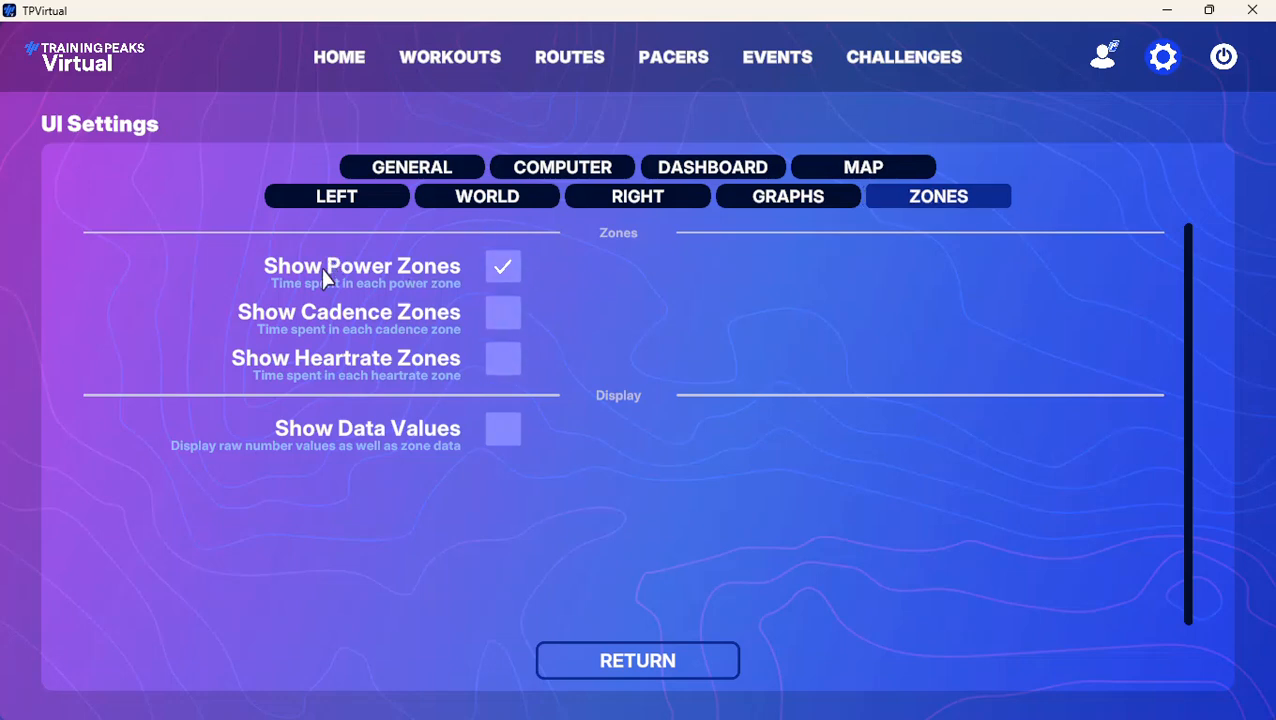
{"action": "left_click", "coordinate": [506, 432]}
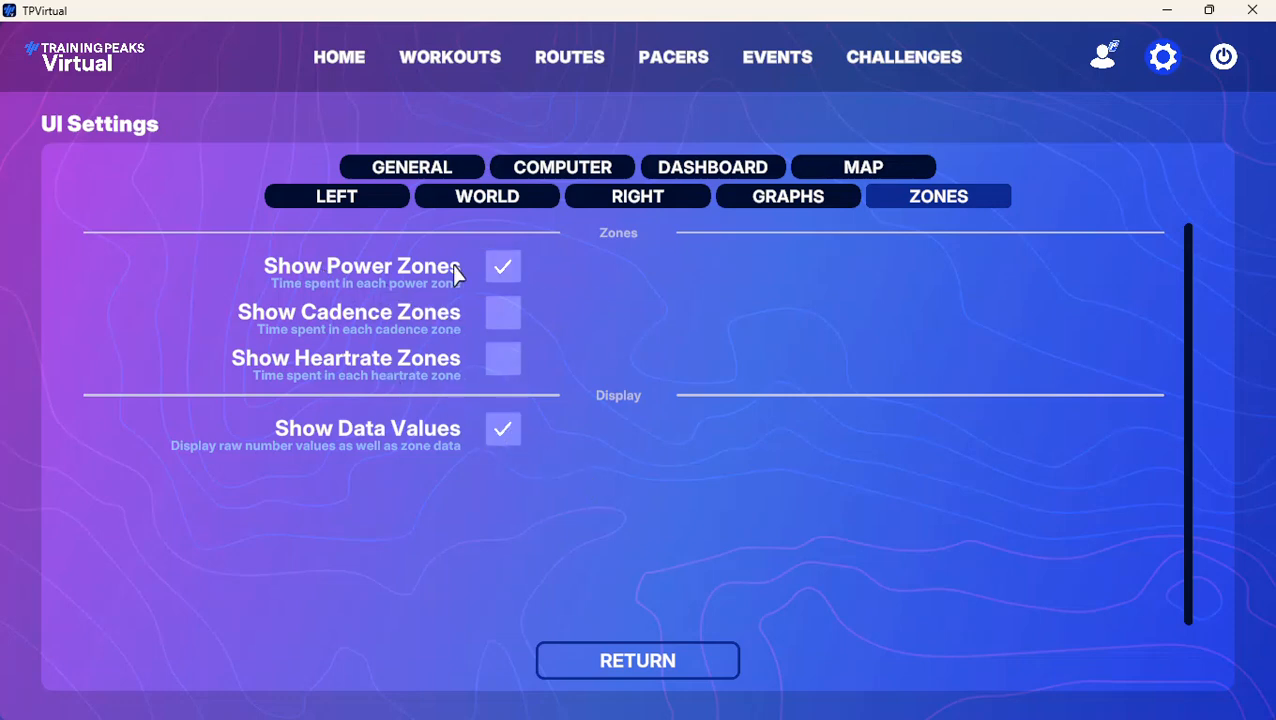